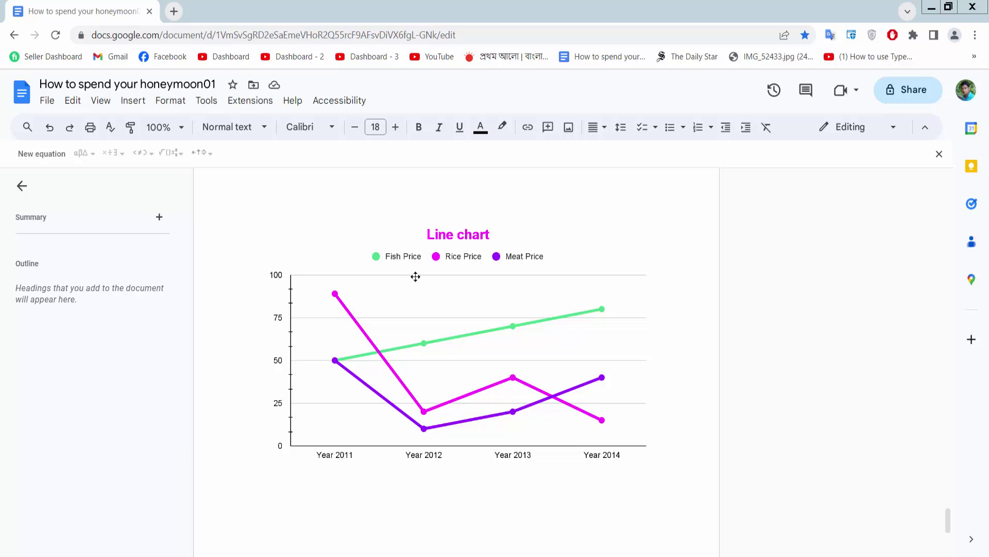
Open the linked chart's source spreadsheet, 'How to spend your honeymoon01 - Line chart 1', in a new tab.
click(471, 327)
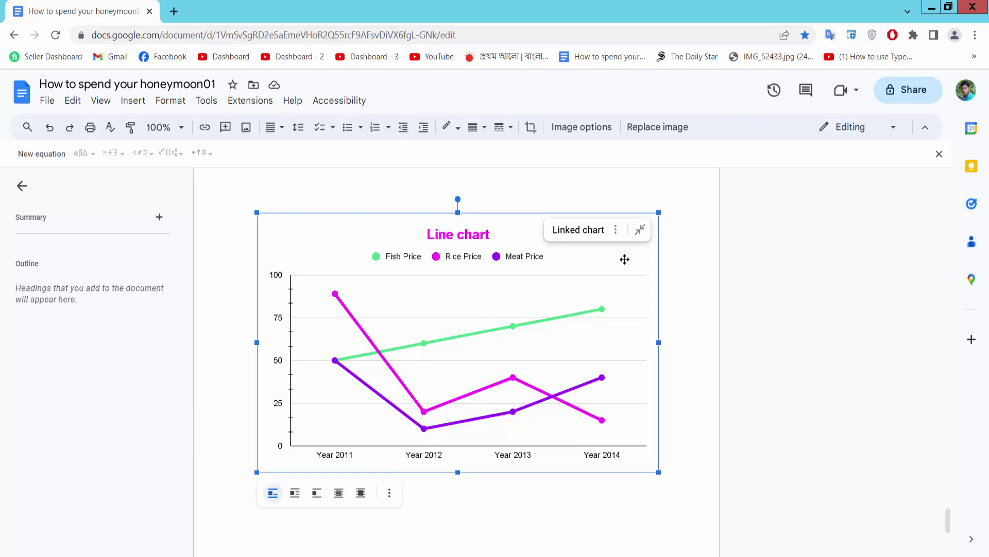
click(616, 229)
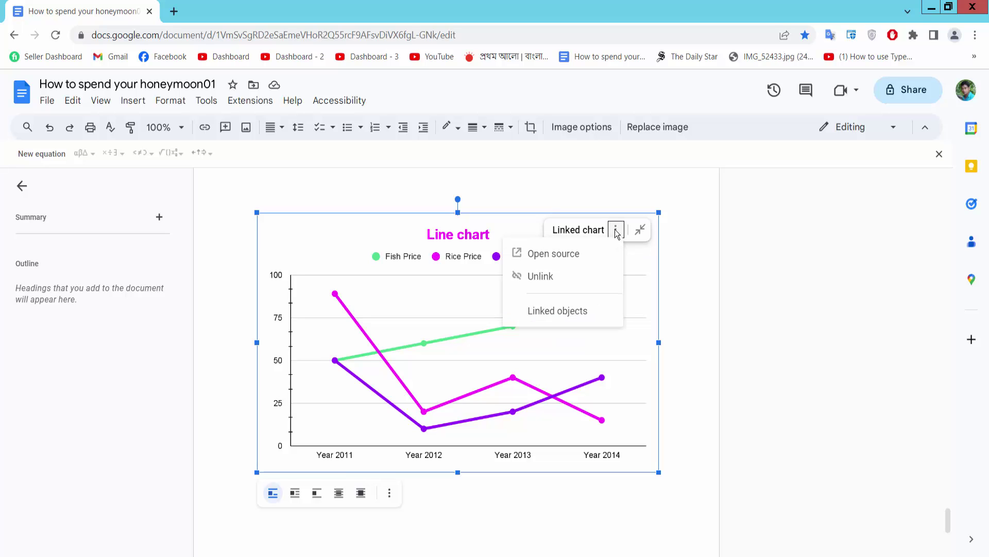
click(554, 254)
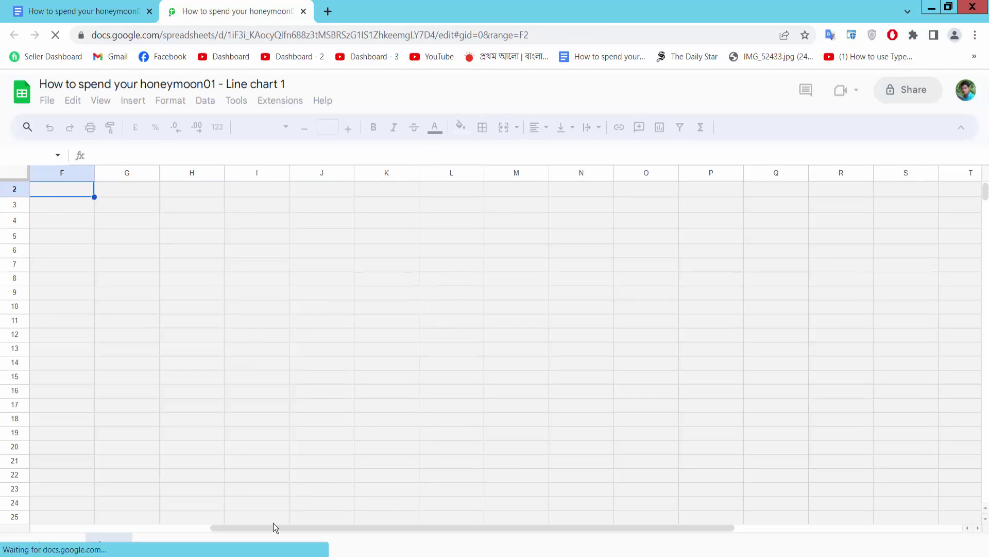
Clear the Fish Price column B1:B5 so only Rice Price and Meat Price remain.
drag(276, 527, 160, 527)
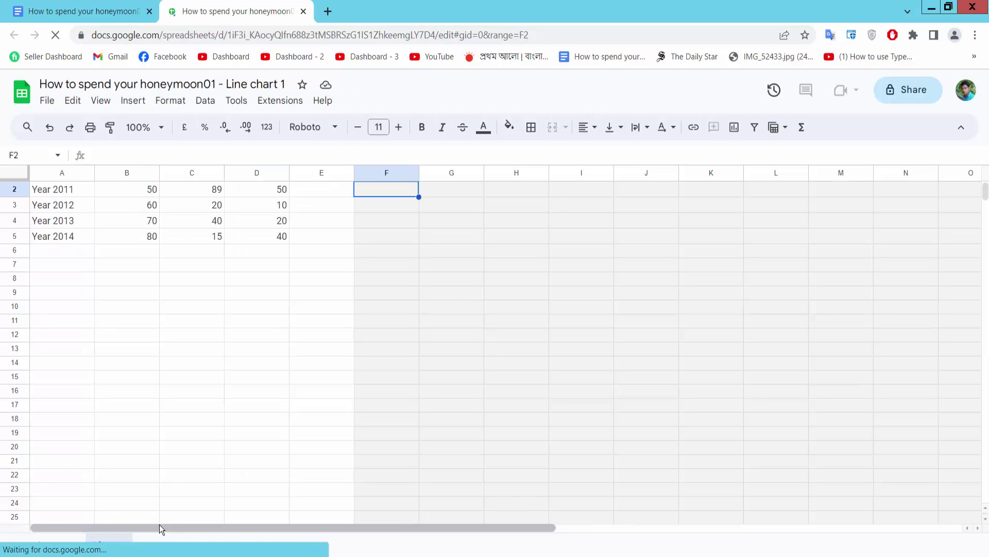
click(451, 293)
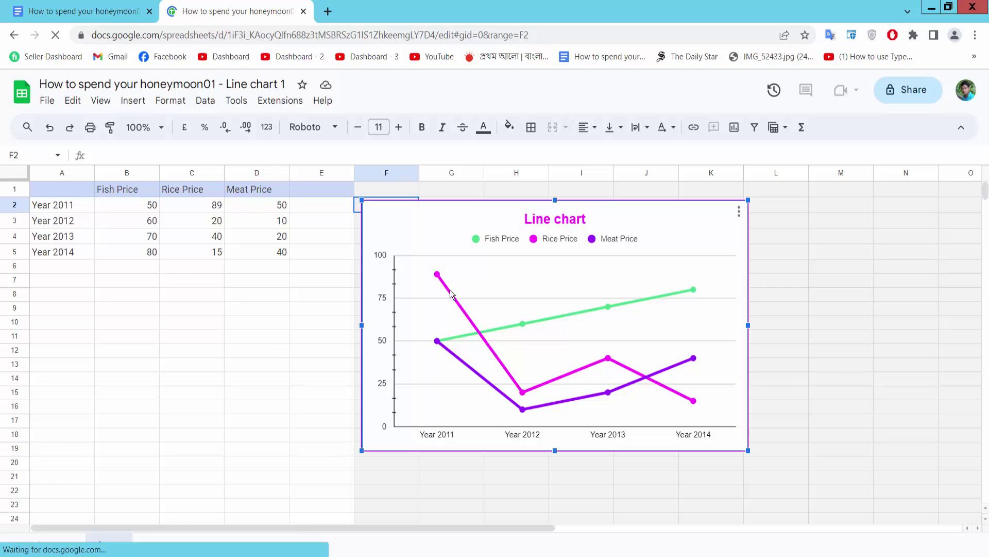
click(135, 236)
key(Up)
key(Up)
click(503, 238)
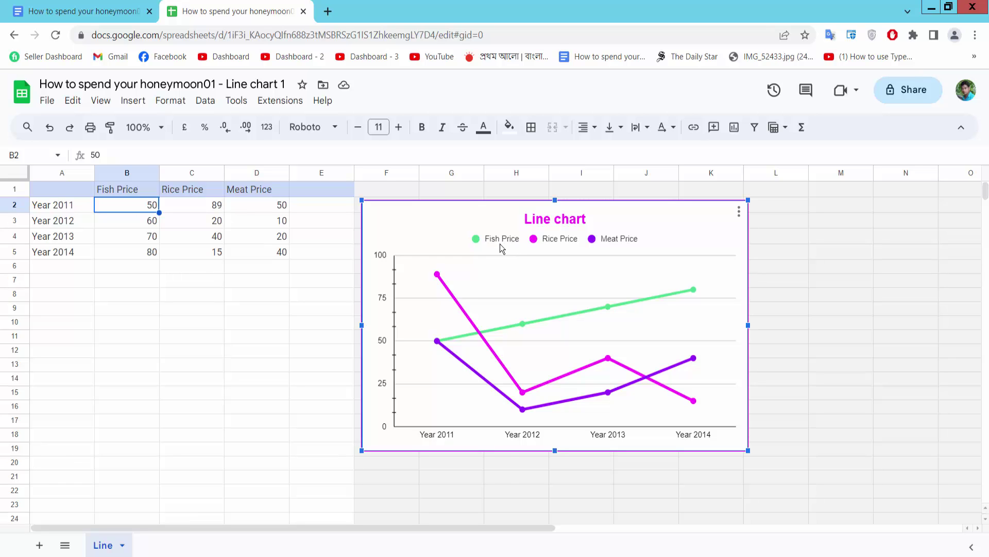
click(125, 194)
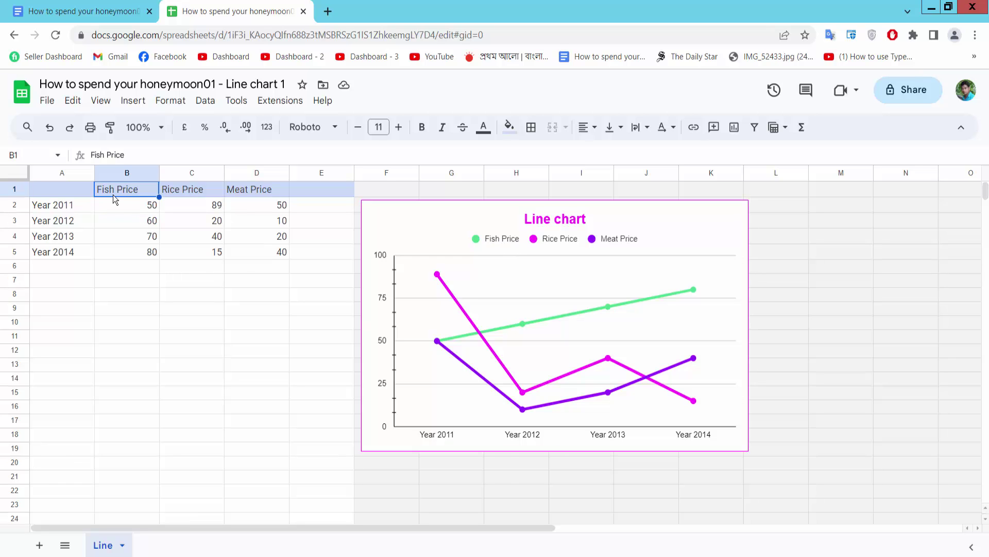
shift+click(144, 257)
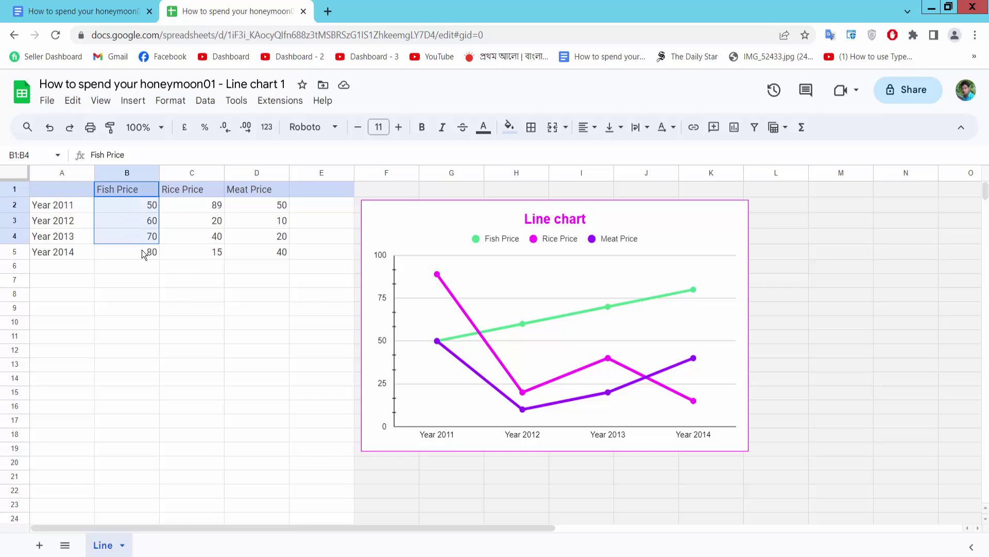
key(Delete)
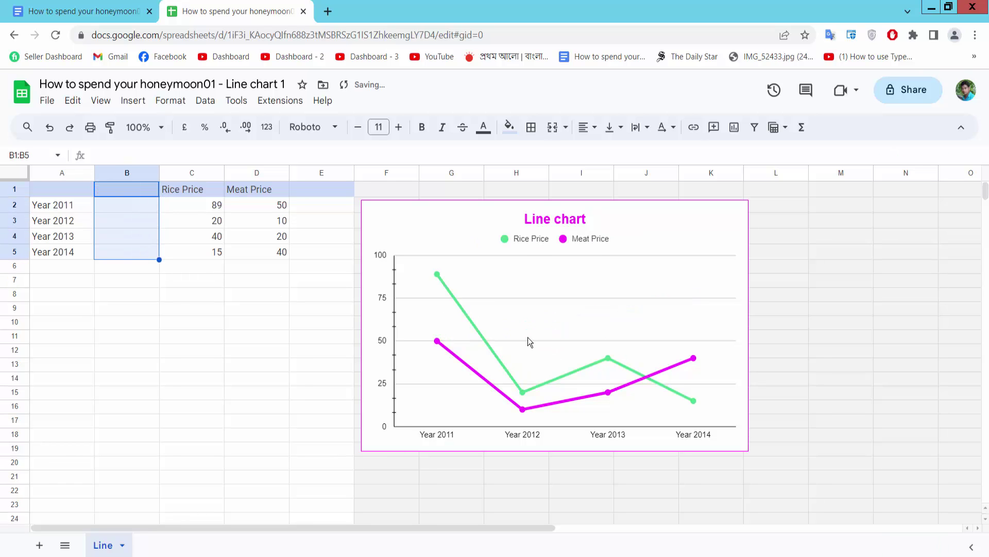
click(308, 186)
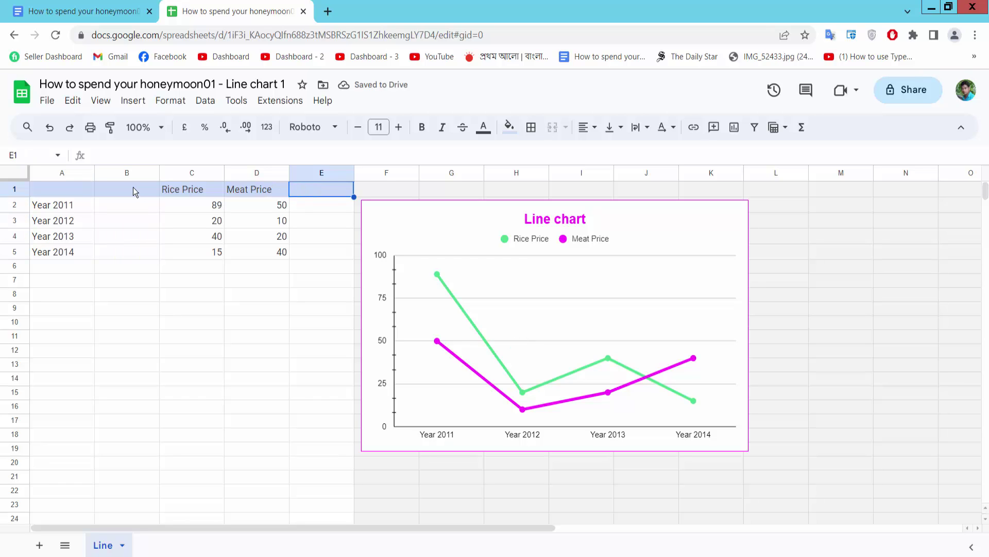
click(133, 187)
click(317, 189)
Change the Year 2011 Rice Price in C2 to 40 and Meat Price in D2 to 30.
click(214, 206)
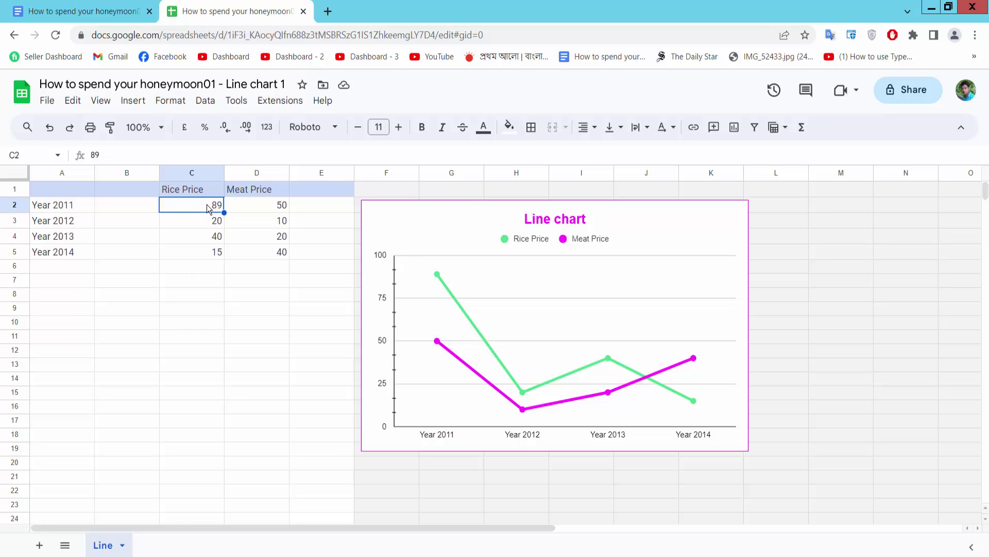
double_click(213, 205)
double_click(215, 204)
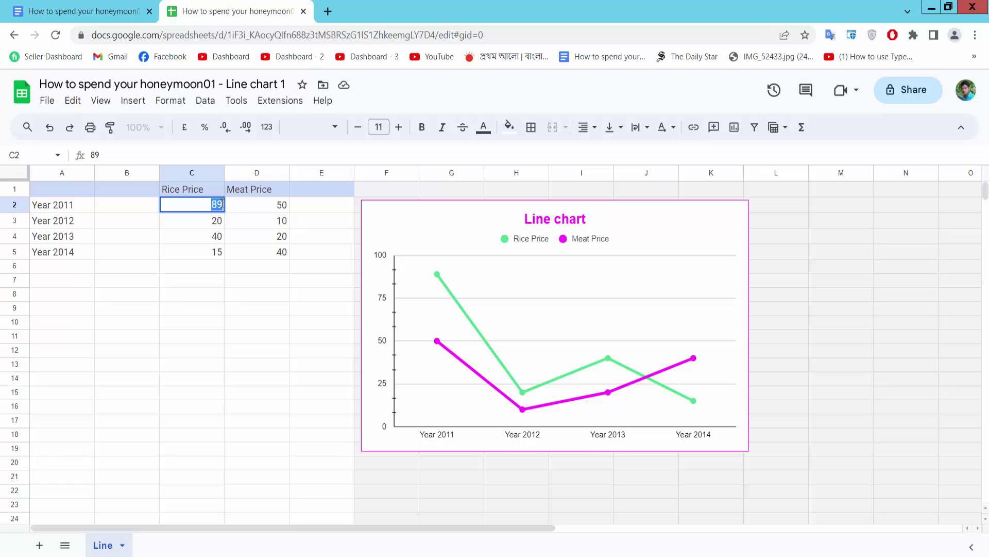
text(40)
key(Return)
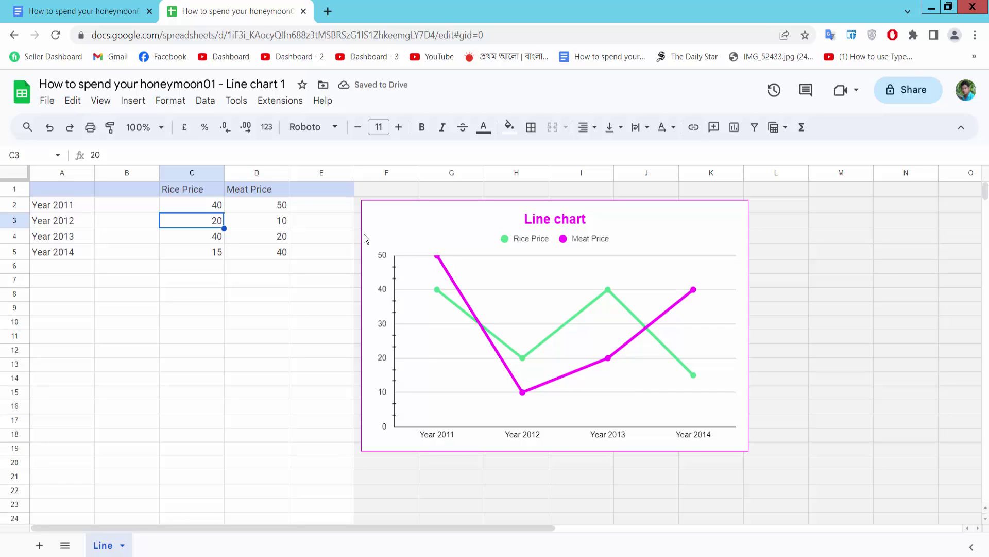
double_click(275, 205)
drag(274, 204, 285, 205)
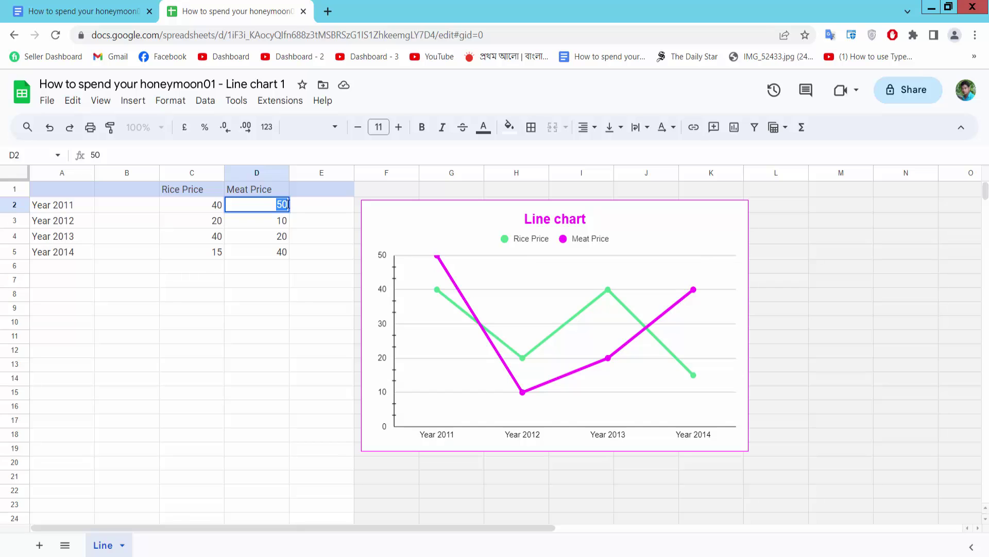
text(30)
key(Return)
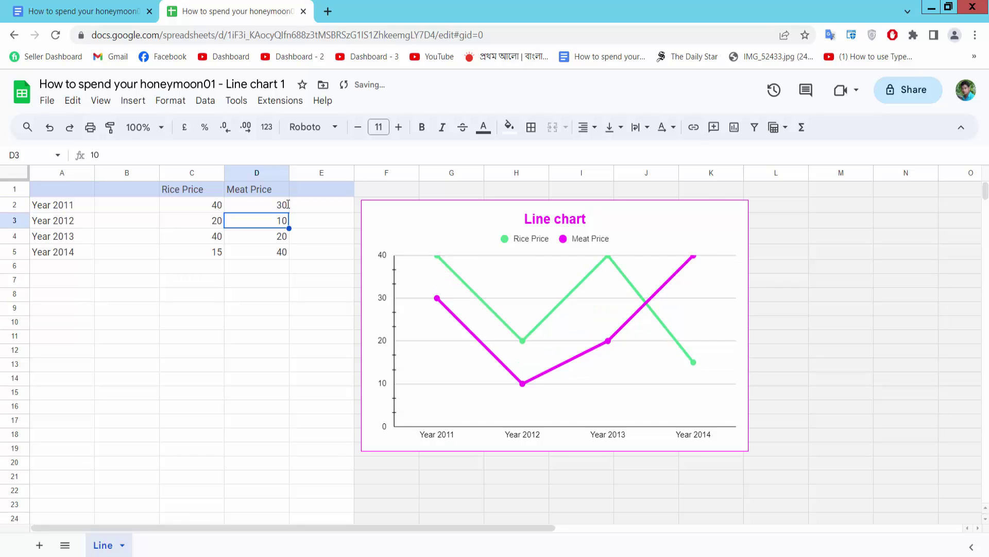
Widen the line chart to the right and move it left toward the data.
click(608, 291)
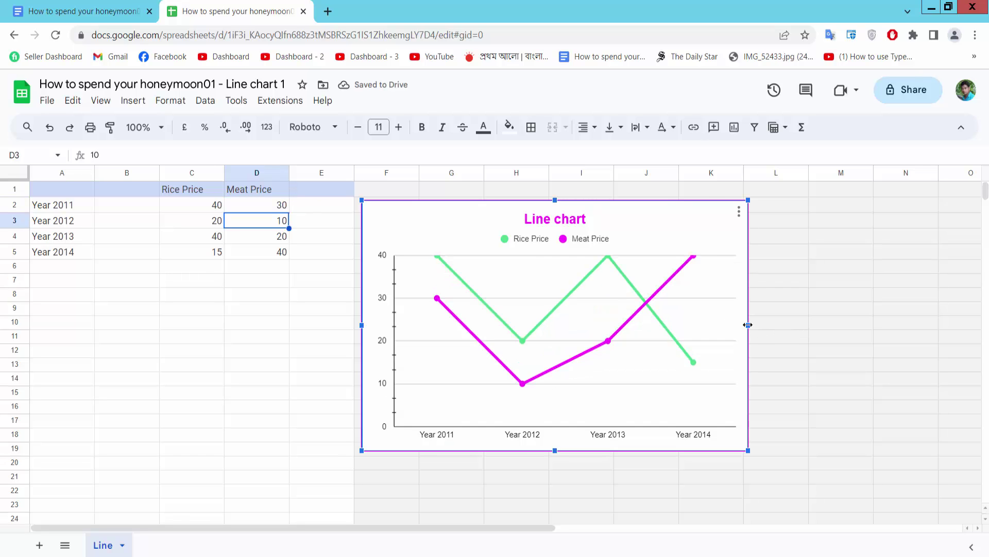
drag(835, 325, 852, 323)
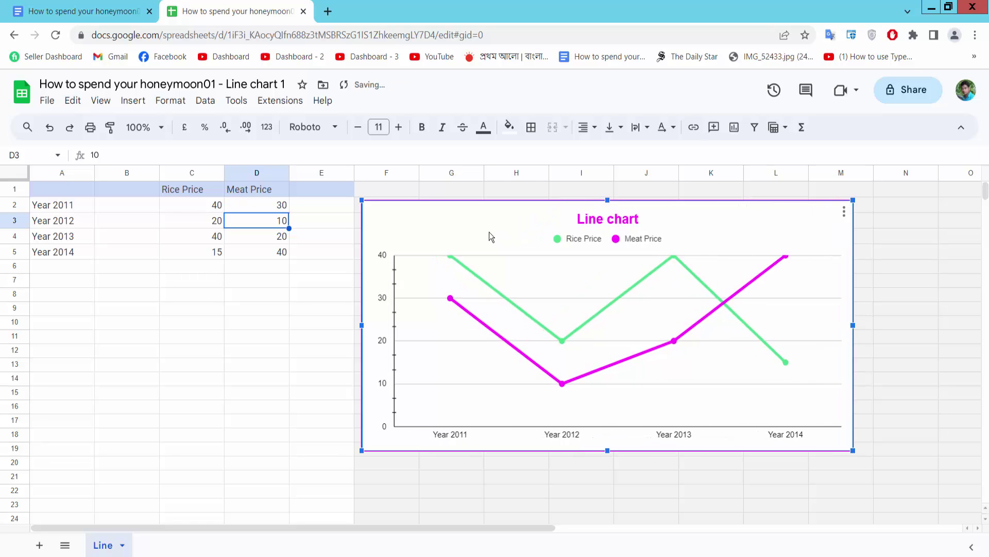
drag(487, 231, 434, 230)
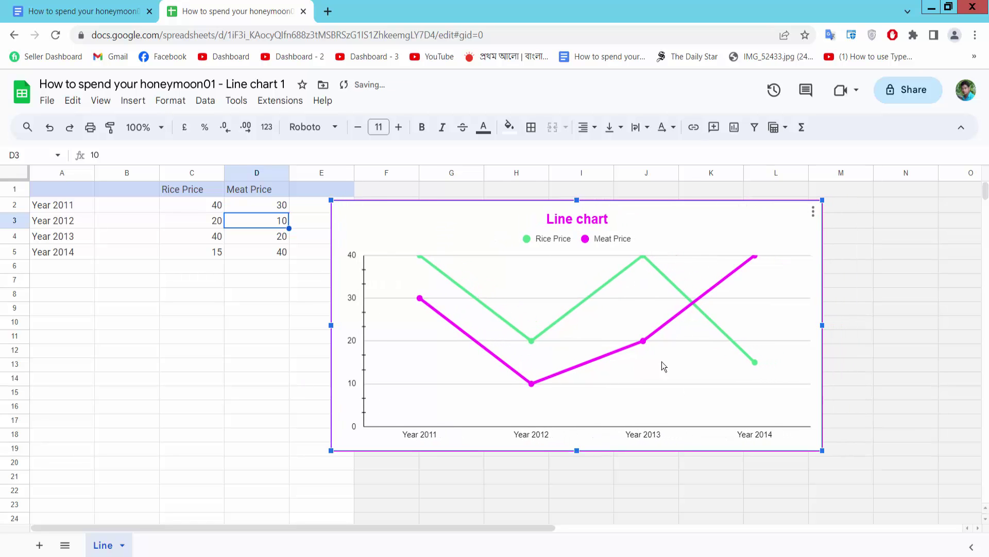
Move the chart further left and set its Chart style background to white.
double_click(536, 308)
drag(478, 235, 338, 251)
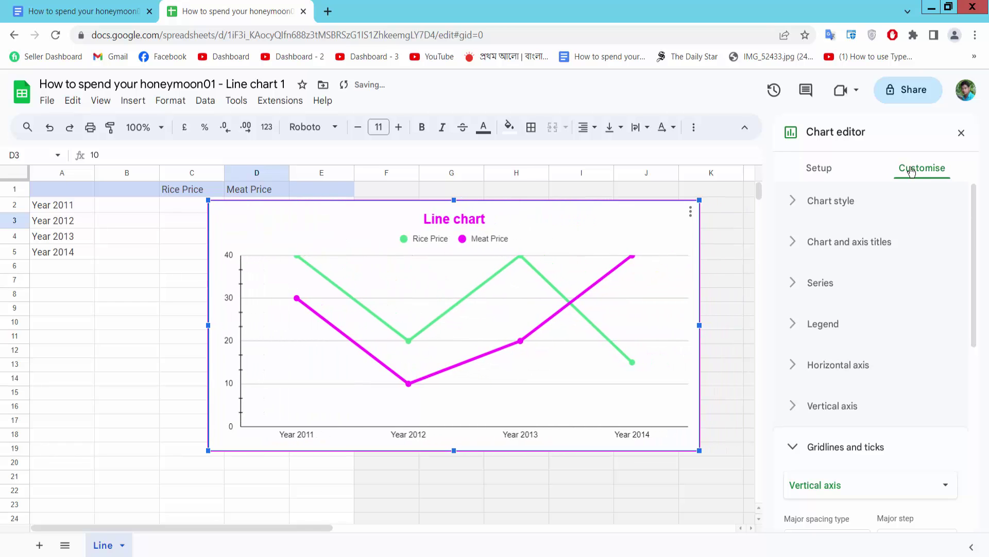
click(833, 203)
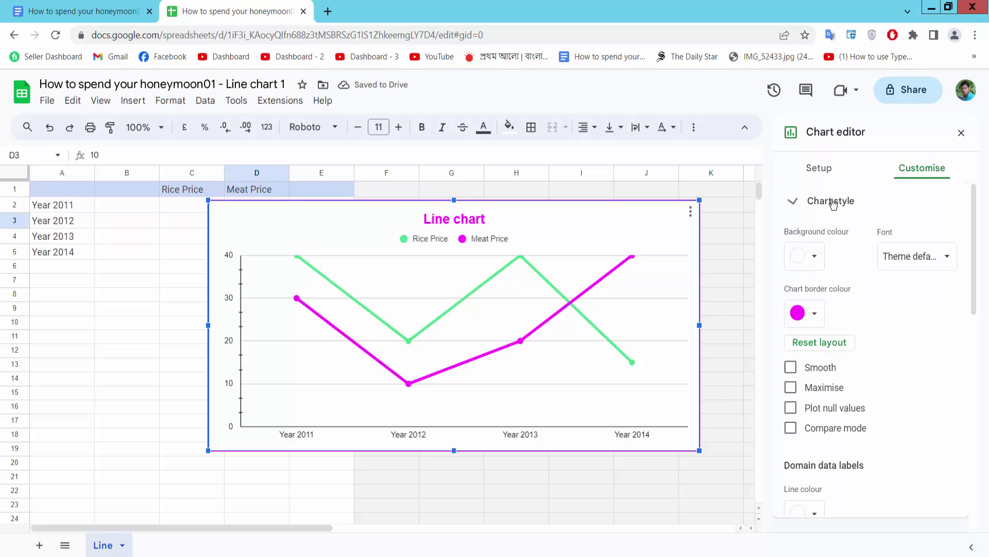
click(815, 257)
click(838, 324)
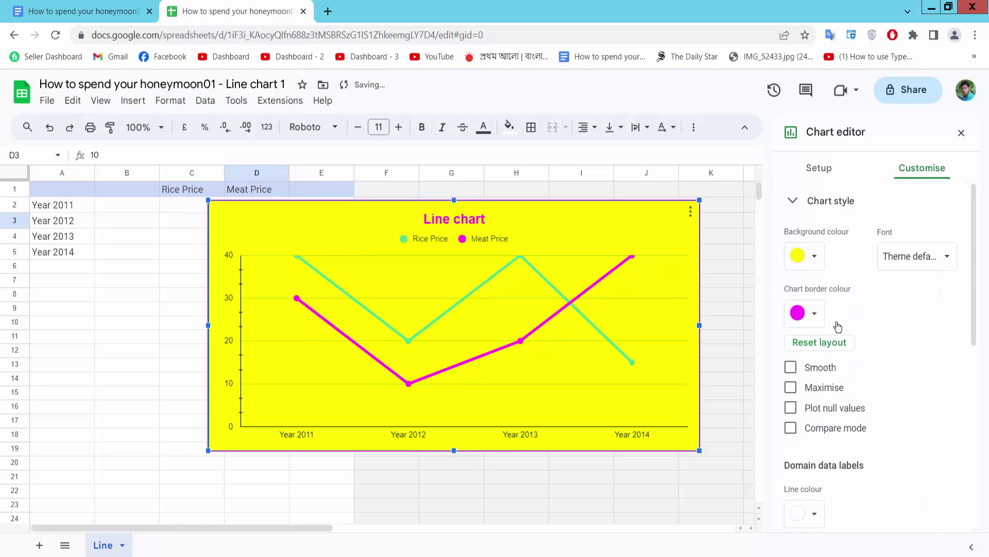
click(813, 257)
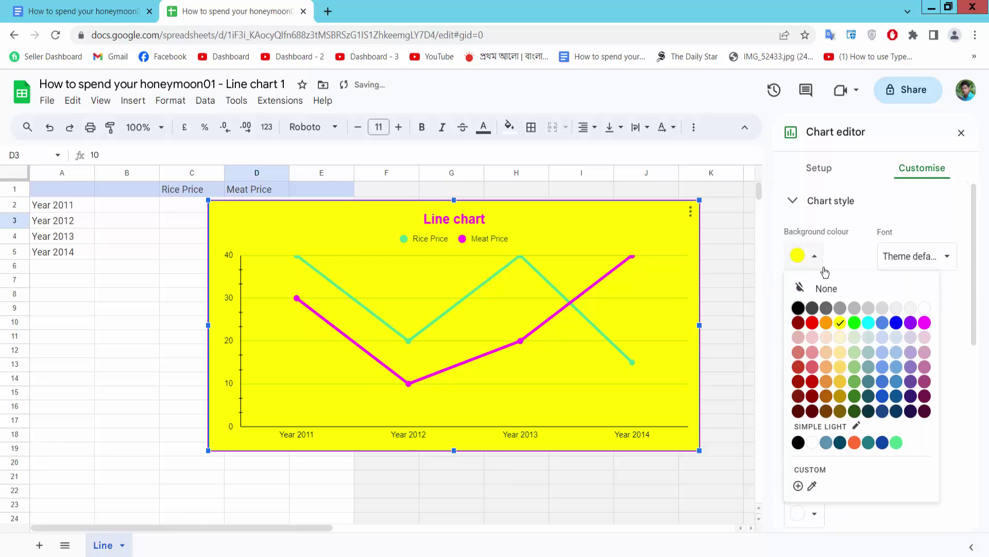
click(925, 308)
Set the chart font to Arial, keep straight lines and normal layout, and enable compare mode.
click(951, 265)
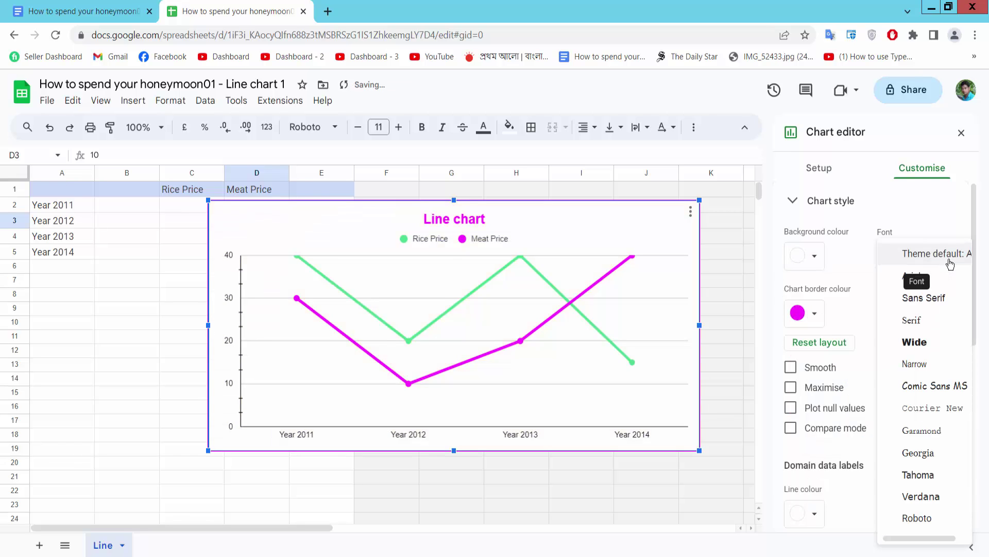
click(927, 276)
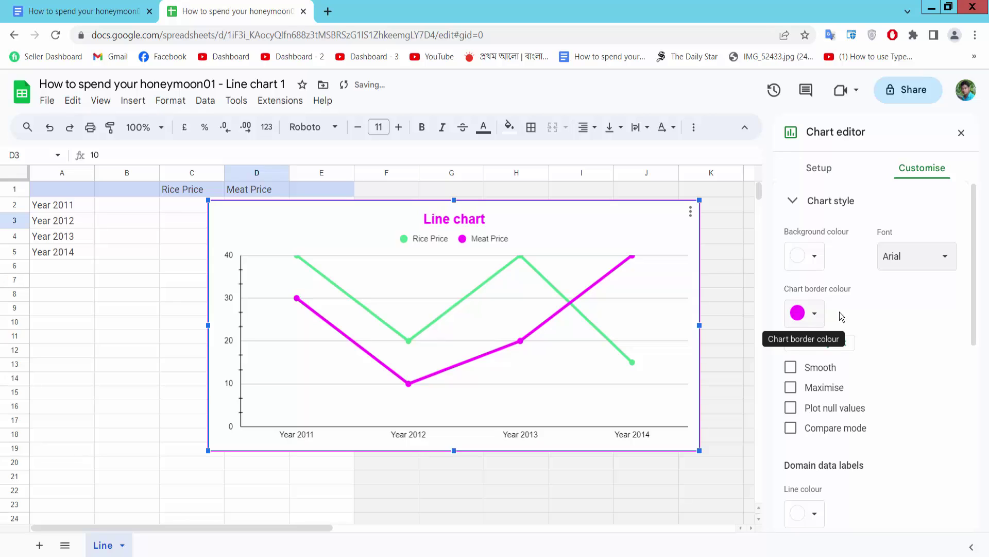
click(791, 369)
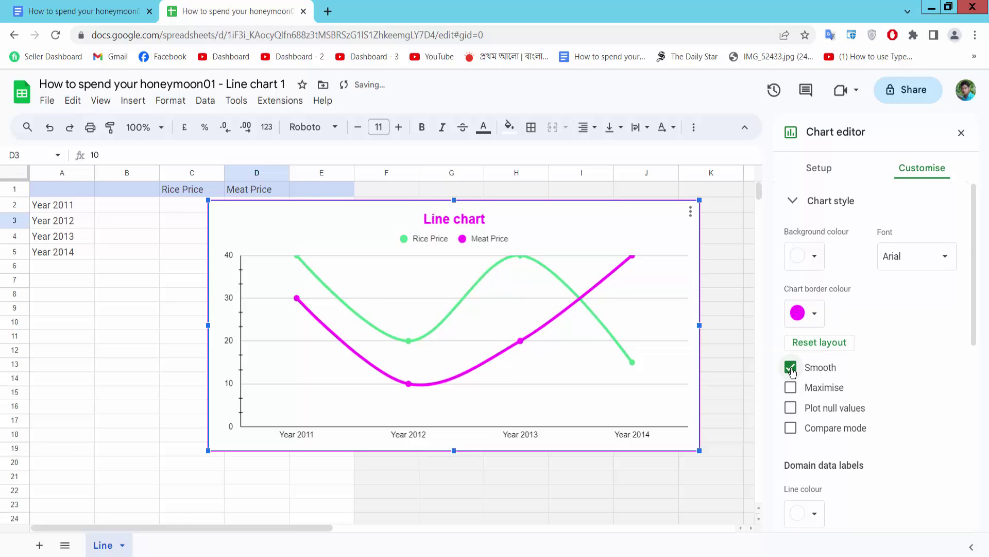
click(791, 368)
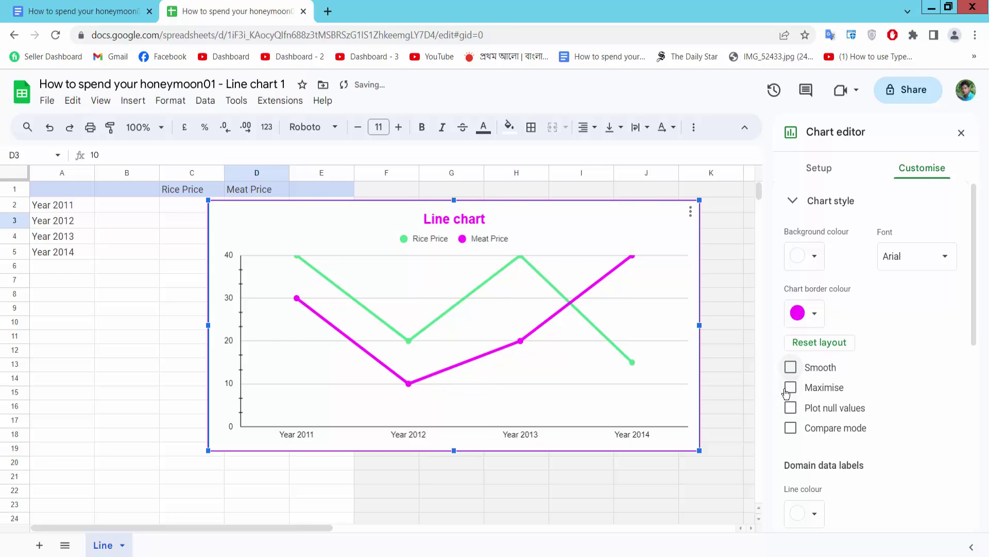
click(790, 390)
click(791, 389)
click(791, 429)
Turn compare mode off and apply Bold to the horizontal-axis Year data labels.
click(791, 428)
scroll(915, 310, down, 4)
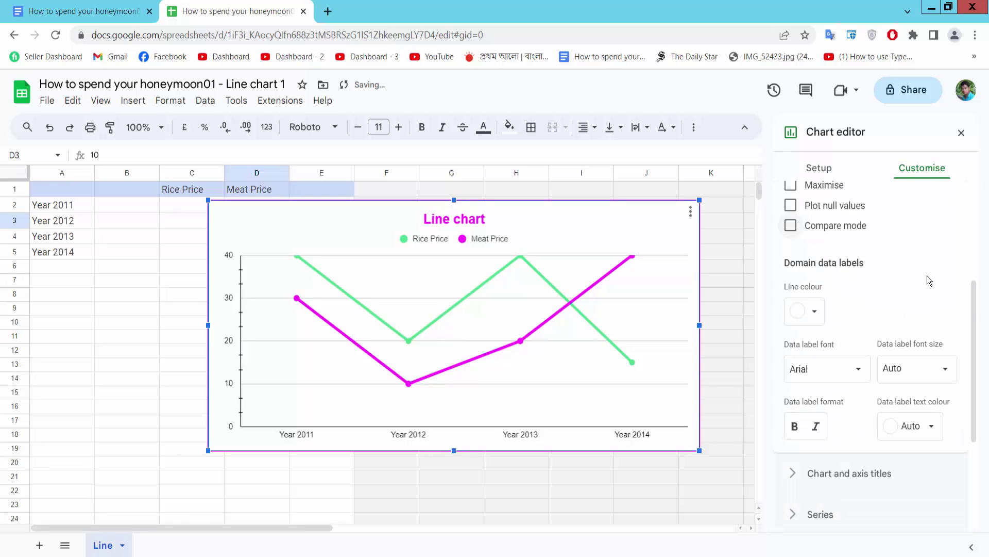
scroll(930, 268, down, 1)
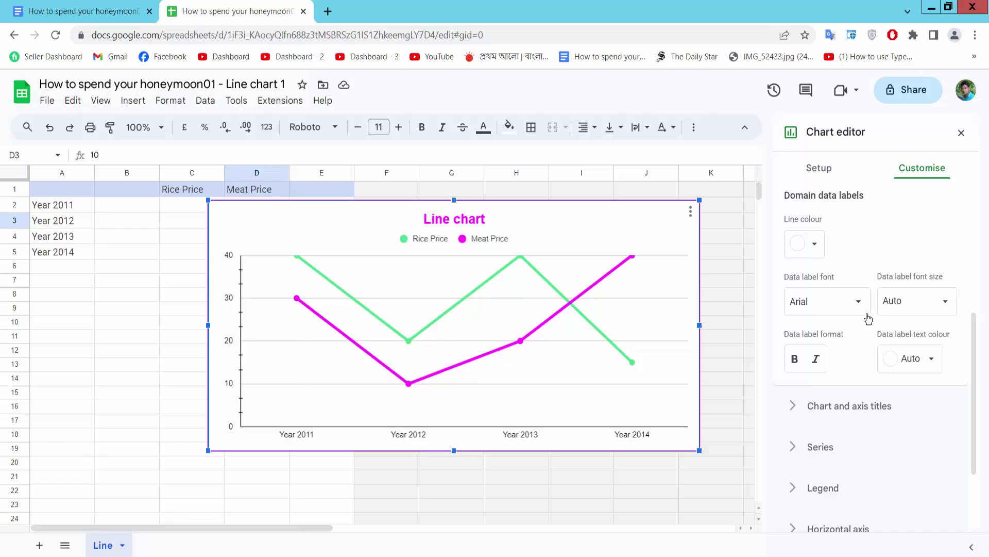
scroll(867, 313, down, 2)
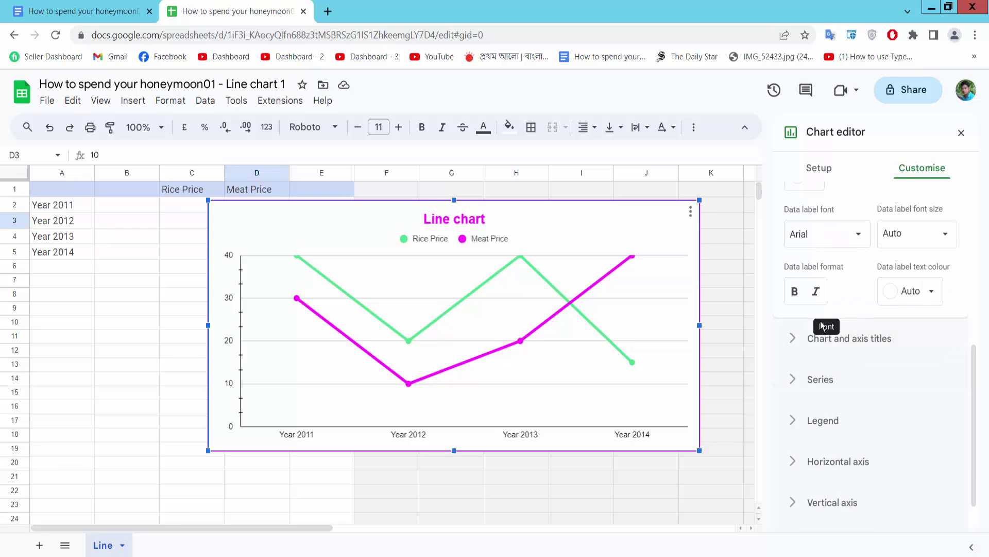
click(795, 292)
Keep the chart title non-italic and centred, and colour it dark cornflower blue.
click(834, 339)
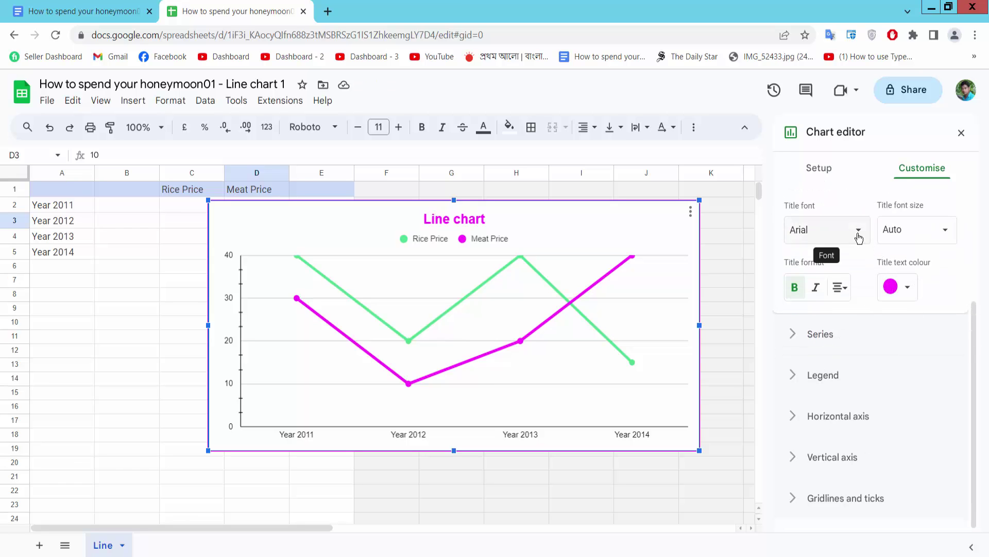
click(817, 289)
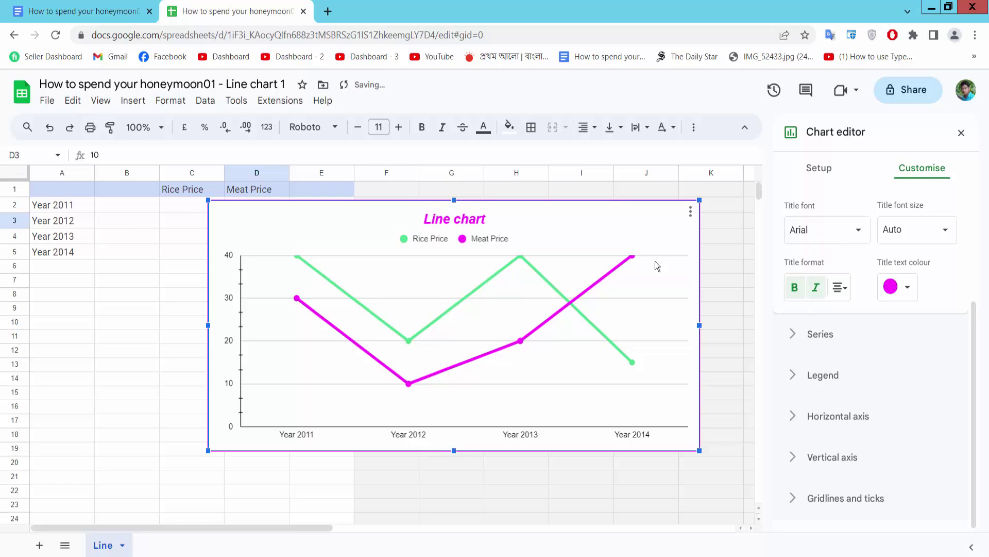
click(816, 287)
click(845, 289)
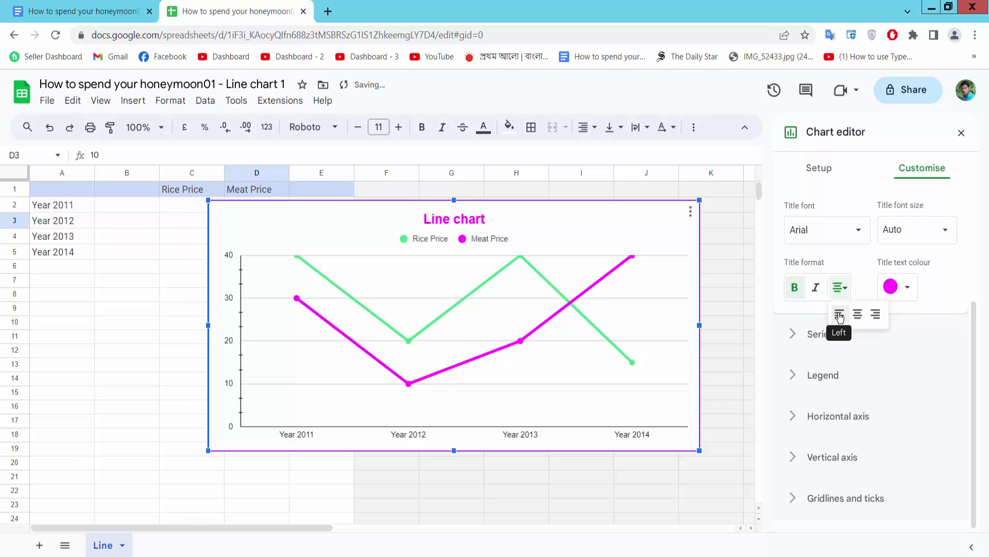
click(838, 314)
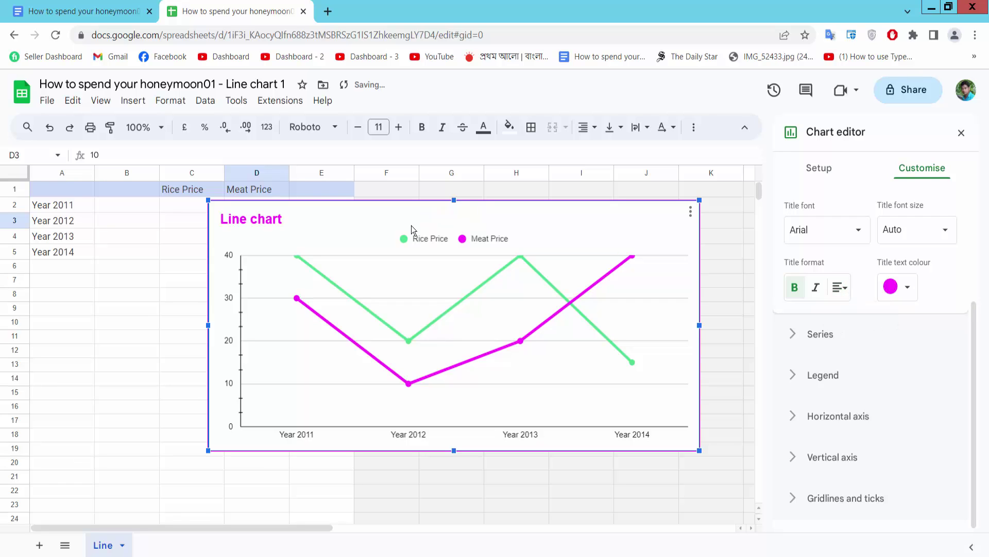
click(842, 289)
click(856, 313)
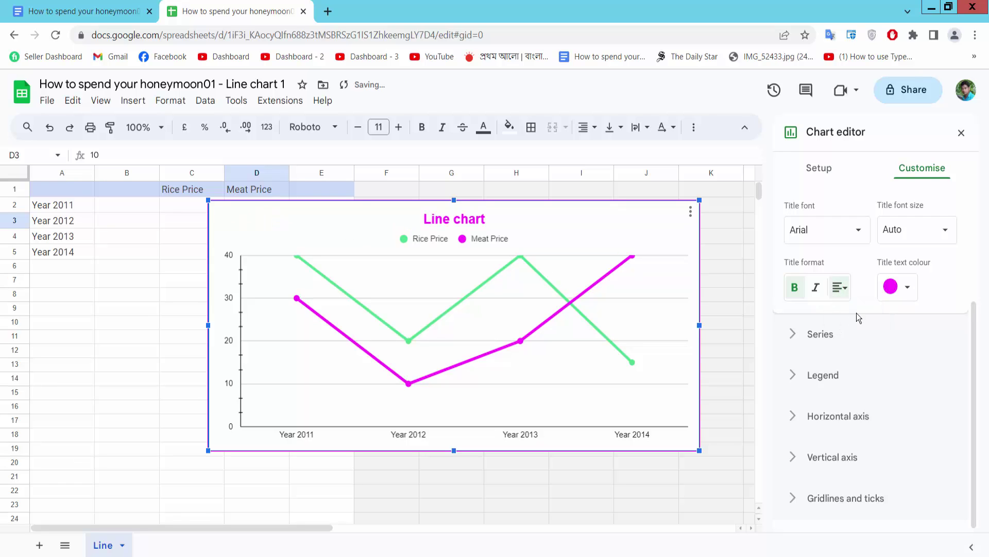
click(909, 289)
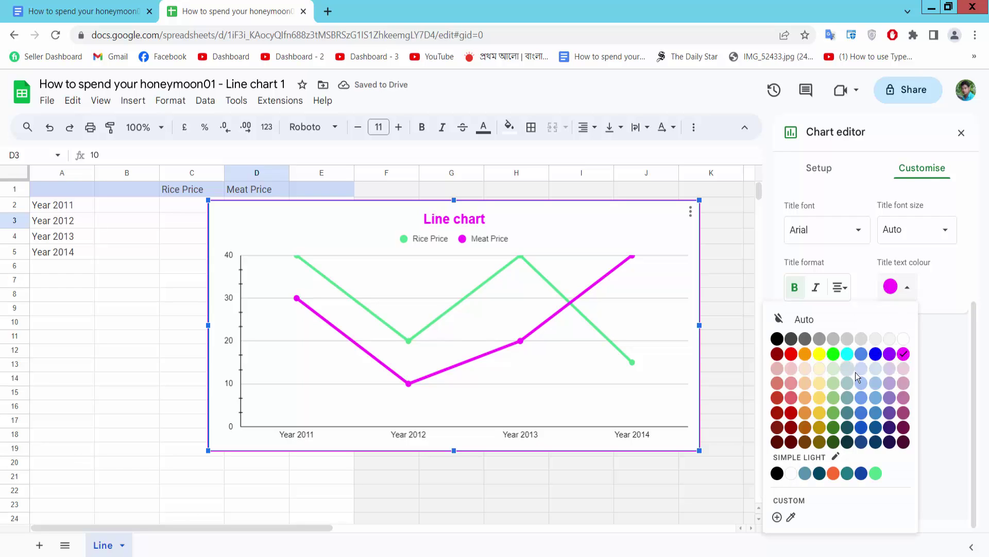
click(861, 427)
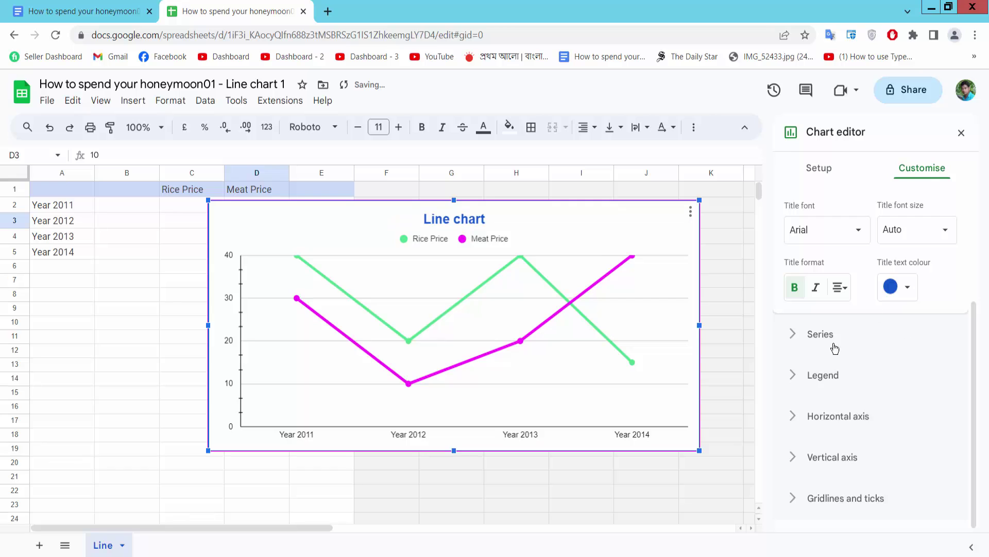
Select the Rice Price series and set its line colour to red.
click(819, 336)
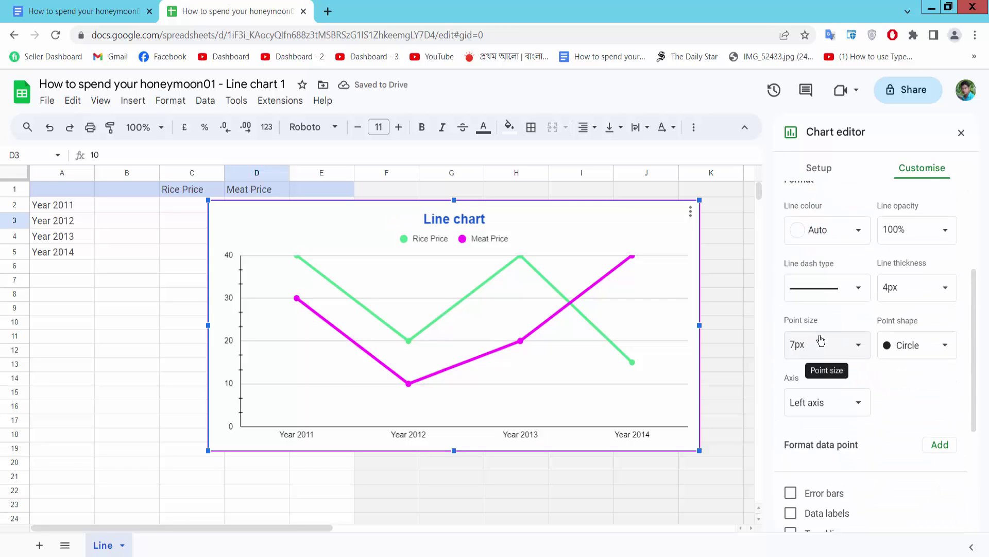
scroll(867, 316, up, 1)
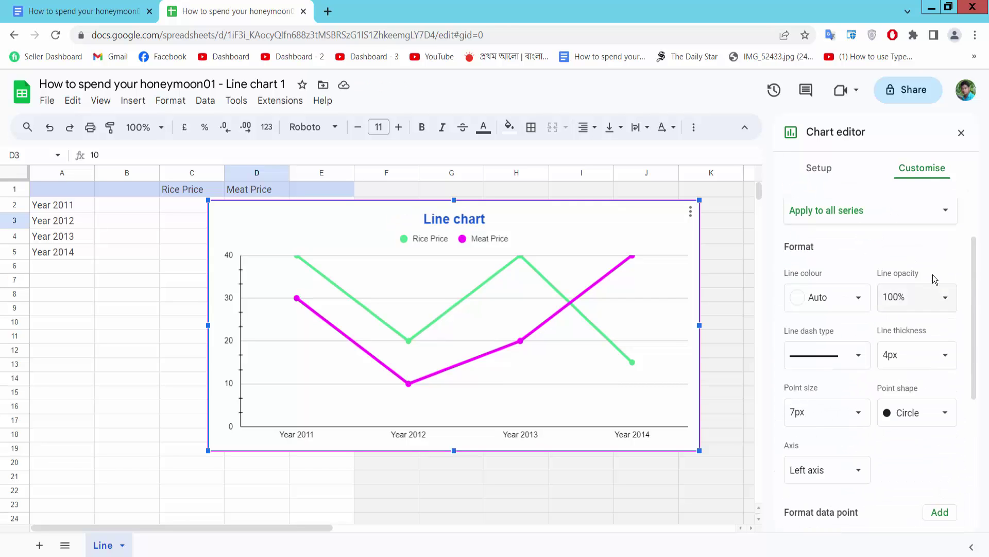
click(871, 219)
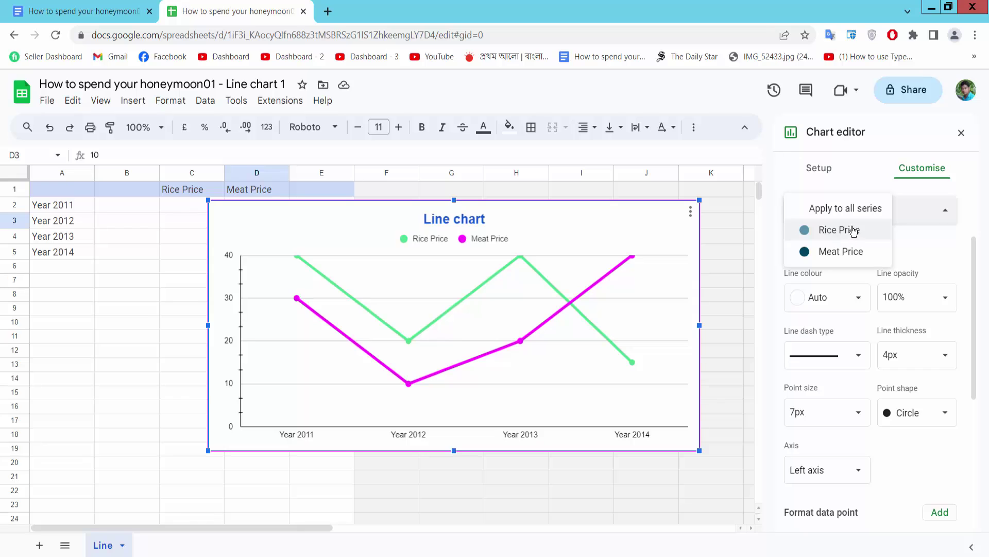
click(851, 229)
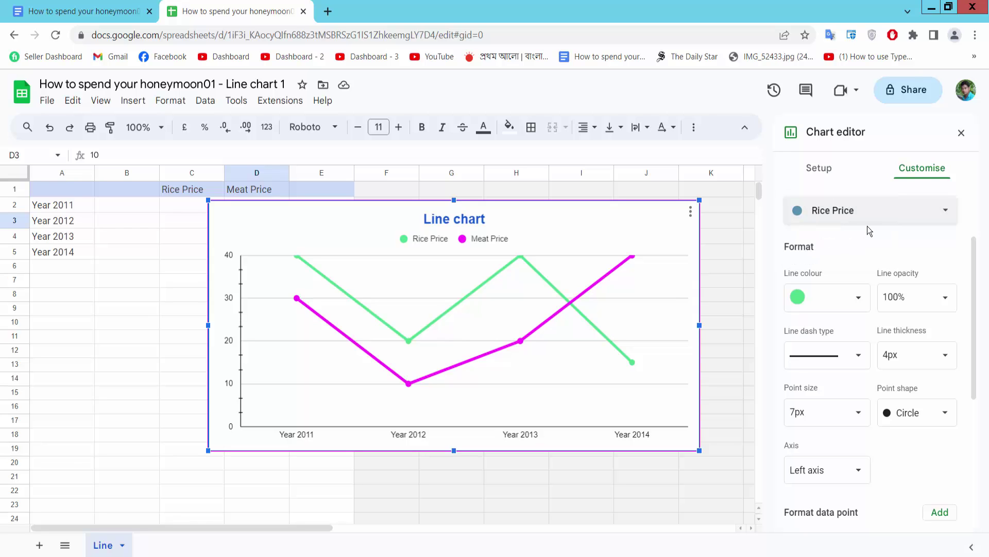
click(858, 298)
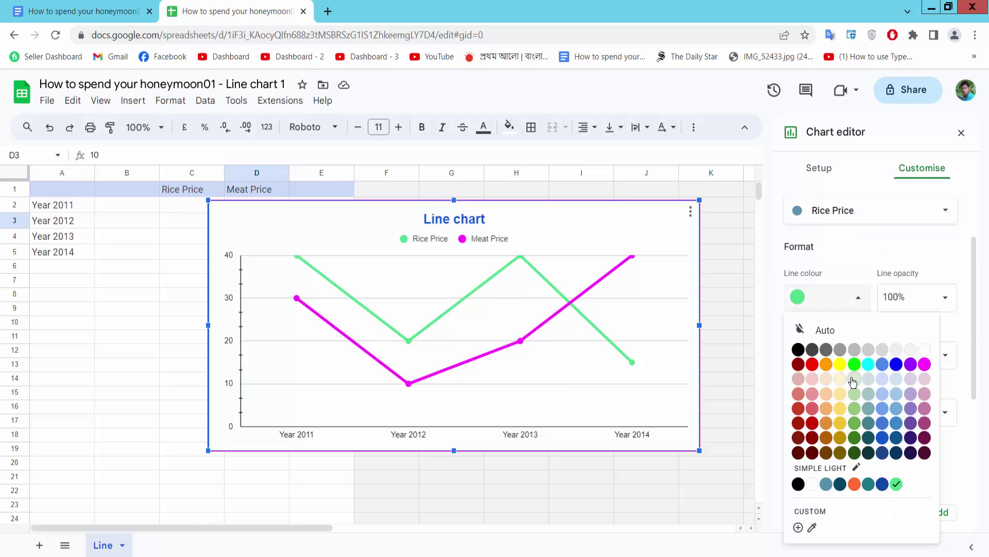
click(812, 365)
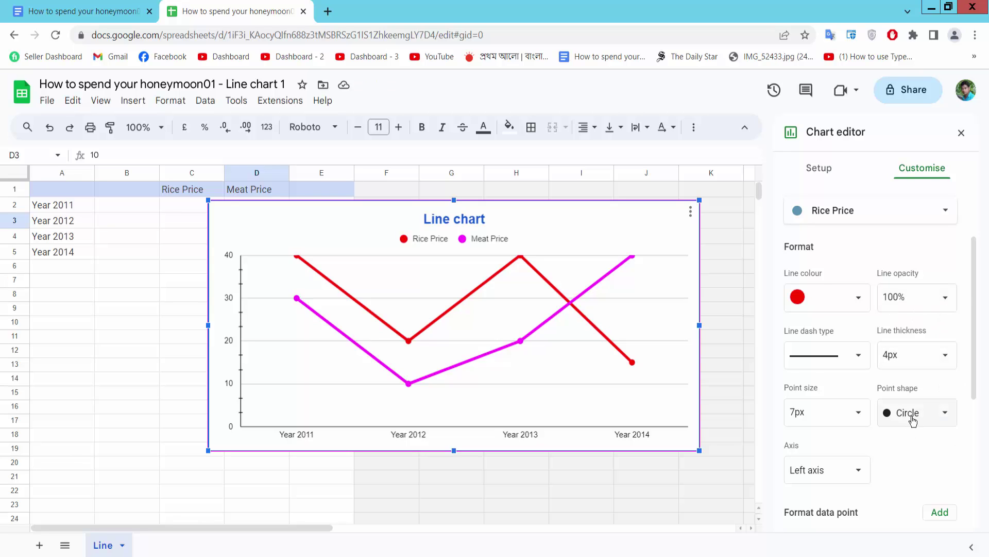
Keep the Rice Price point size at 7px after trying 2px.
click(858, 416)
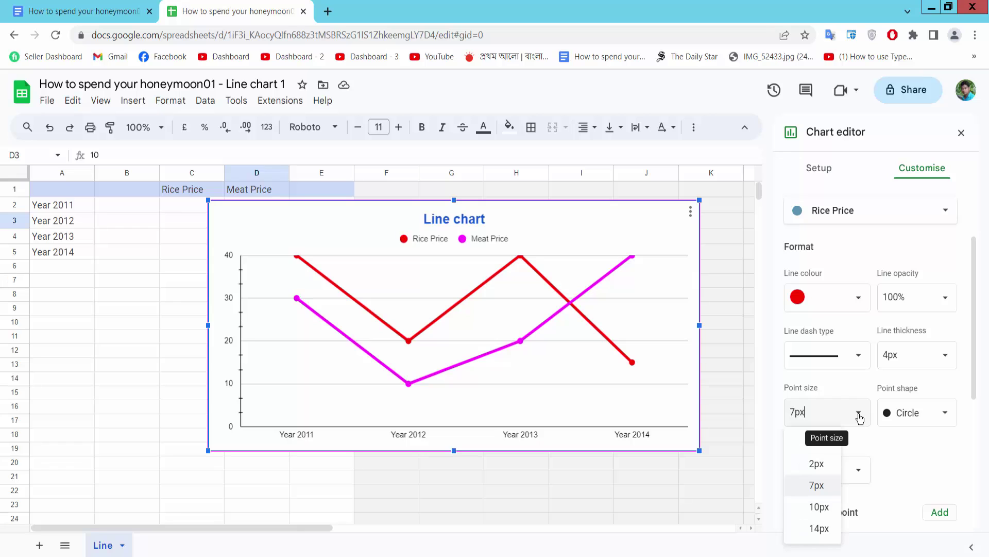
click(820, 465)
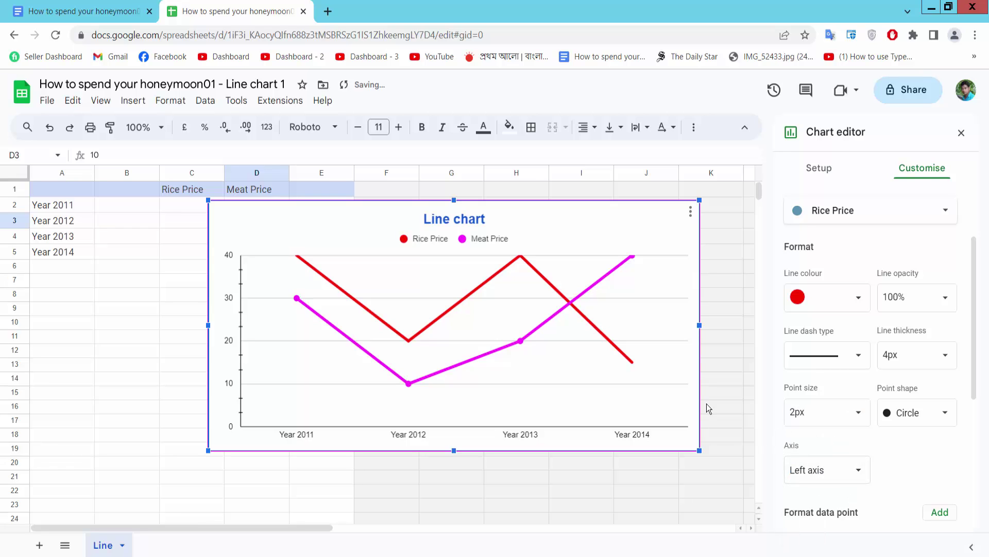
click(859, 413)
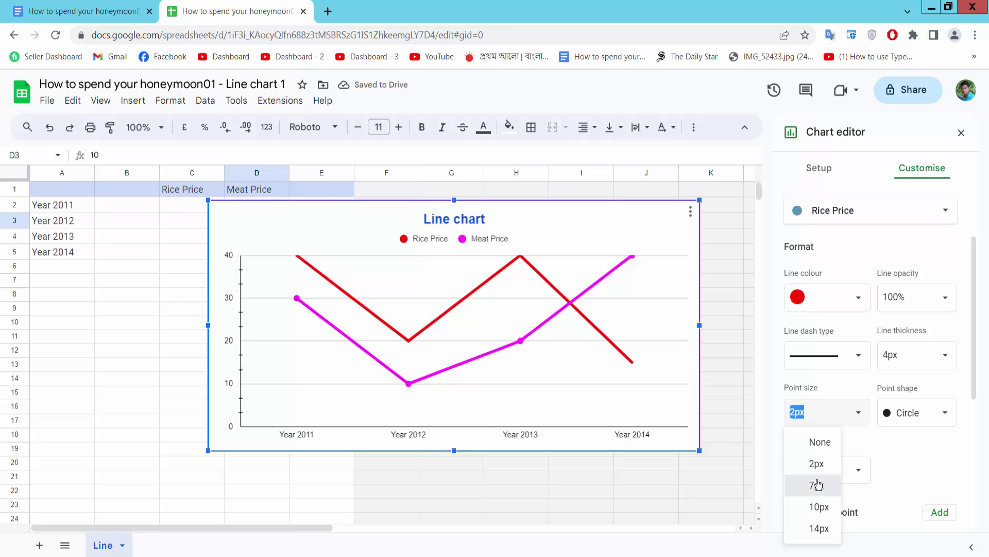
click(820, 483)
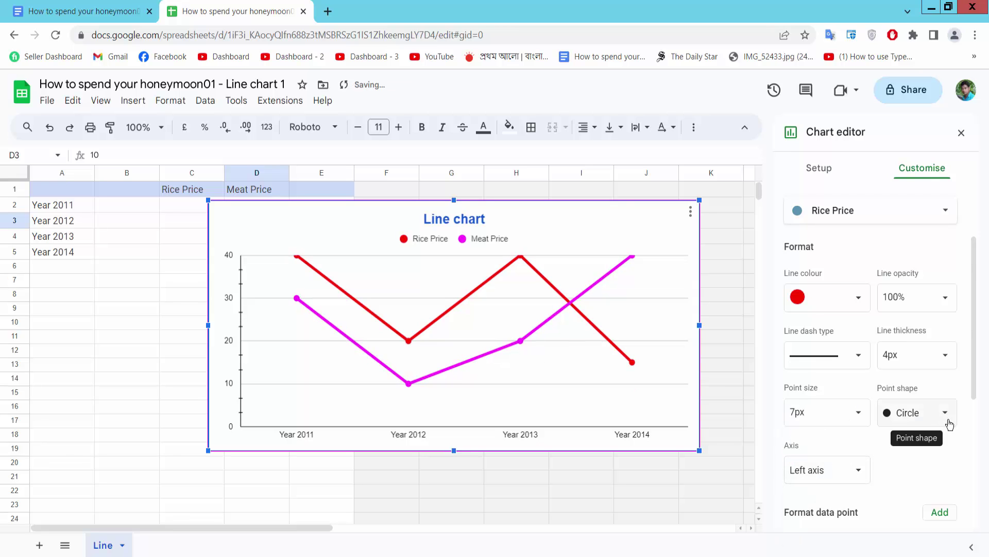
Turn on value data labels for the Rice Price series, leaving error bars off.
scroll(953, 409, down, 4)
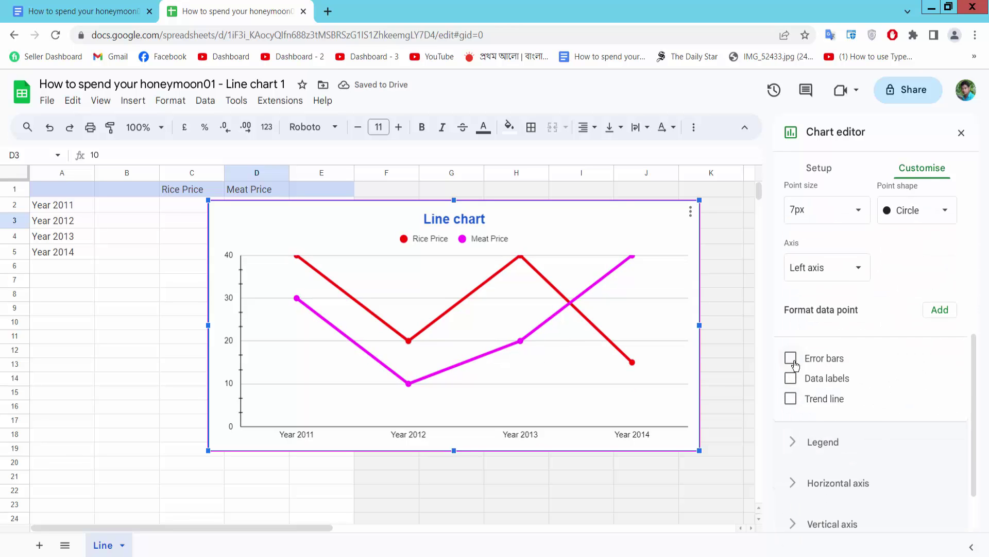
click(791, 358)
click(792, 359)
click(790, 379)
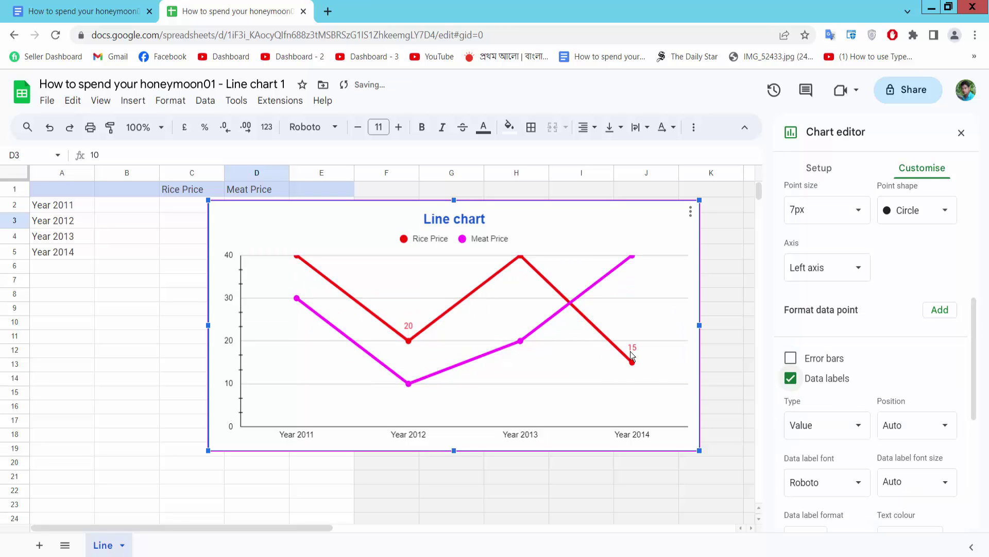
scroll(879, 364, up, 5)
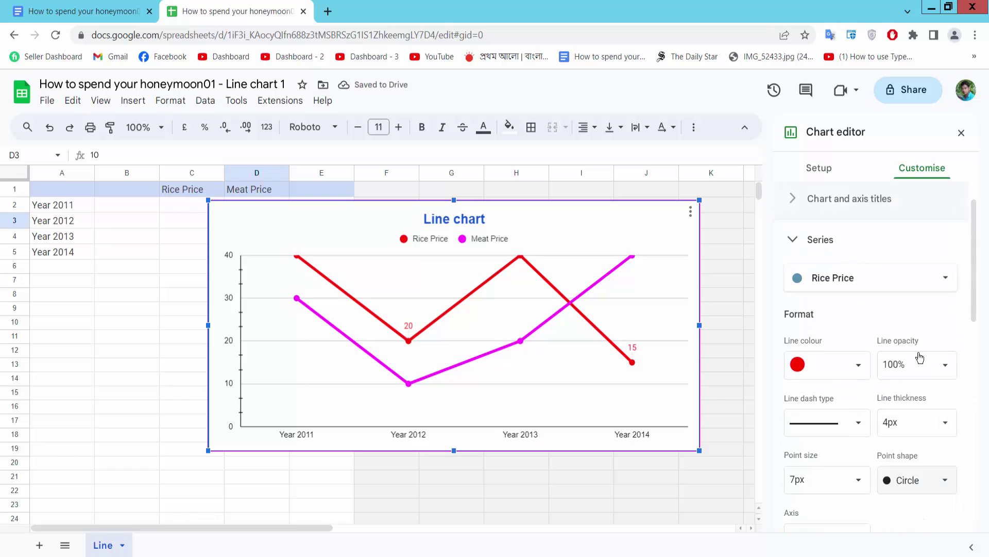
Switch to all series and show value data labels on the Meat Price line too.
click(868, 284)
click(840, 255)
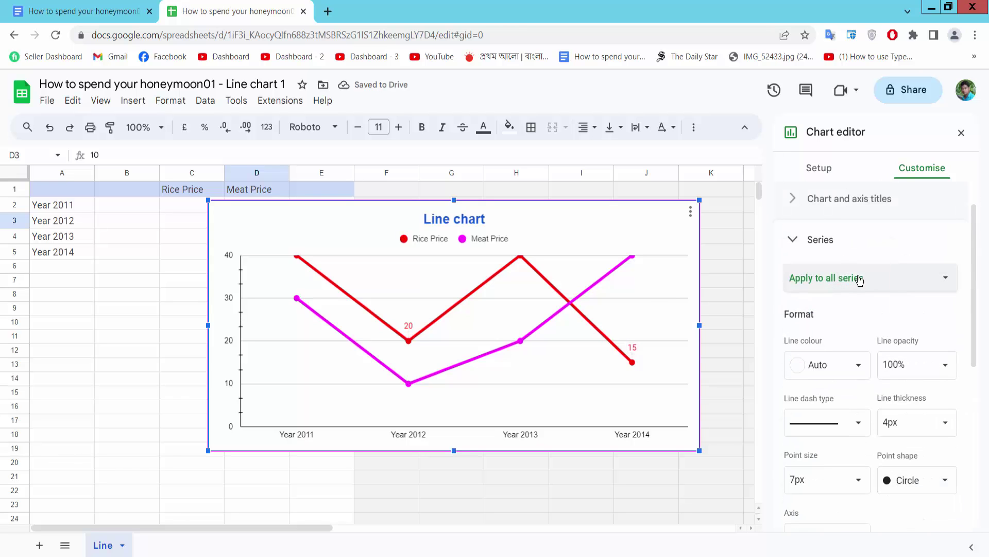
scroll(894, 323, down, 4)
click(790, 445)
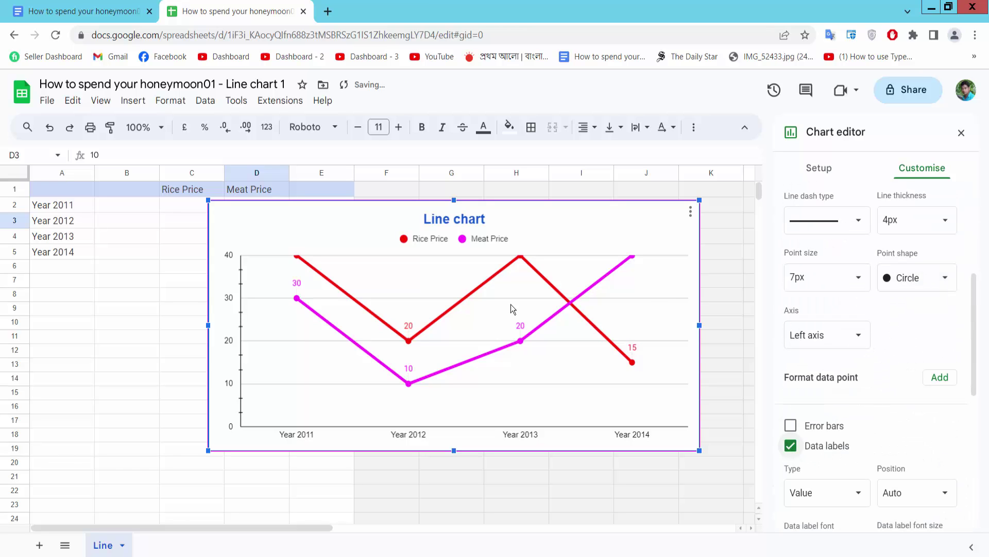
scroll(910, 375, down, 6)
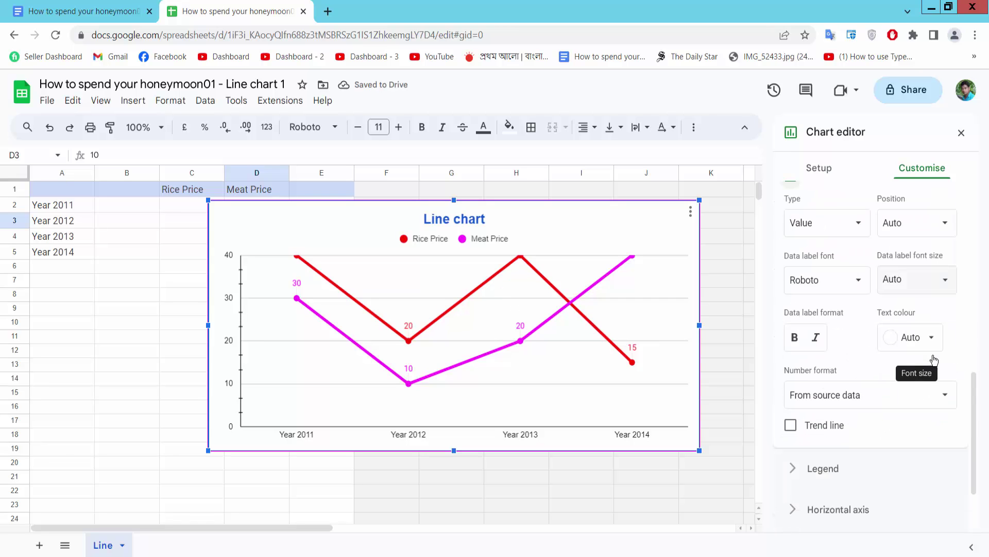
scroll(876, 407, down, 1)
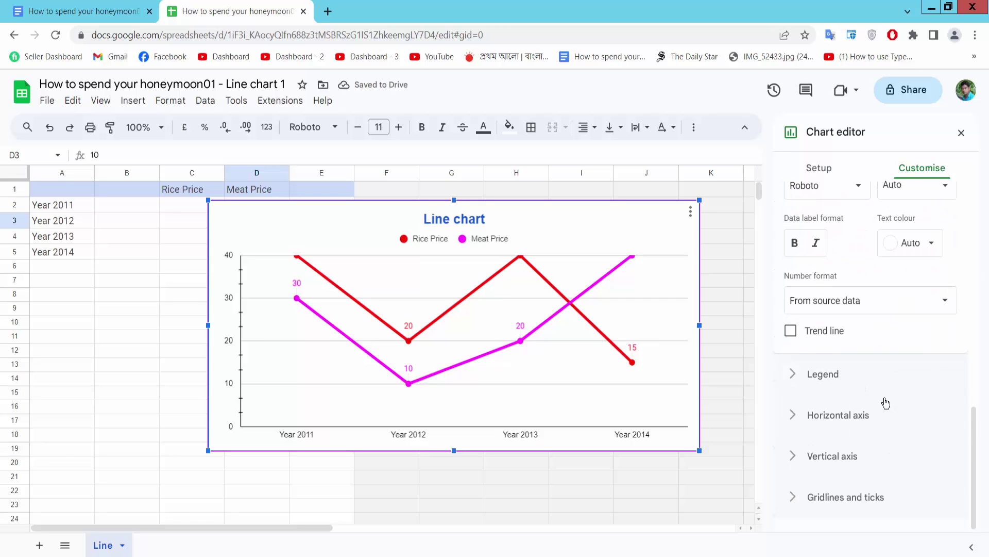
click(833, 382)
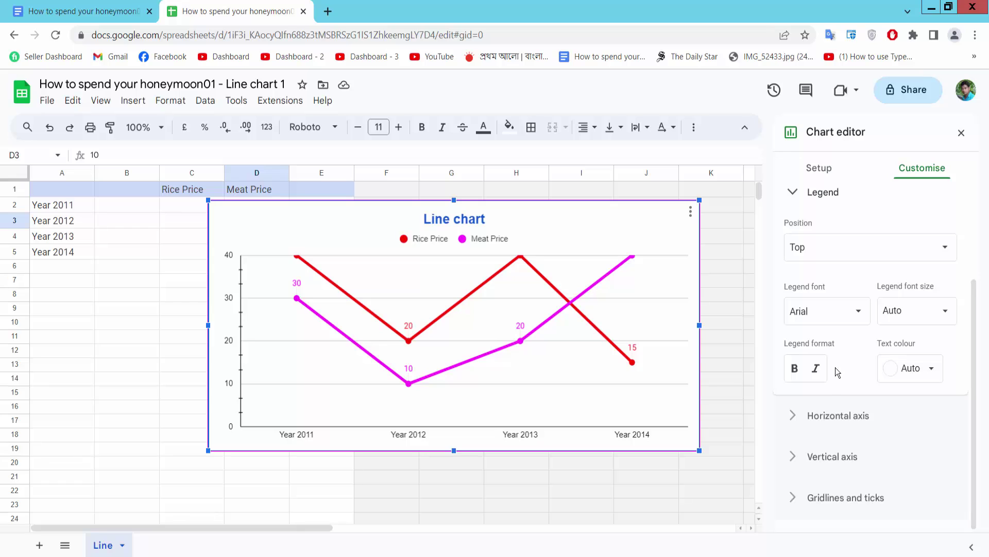
click(830, 247)
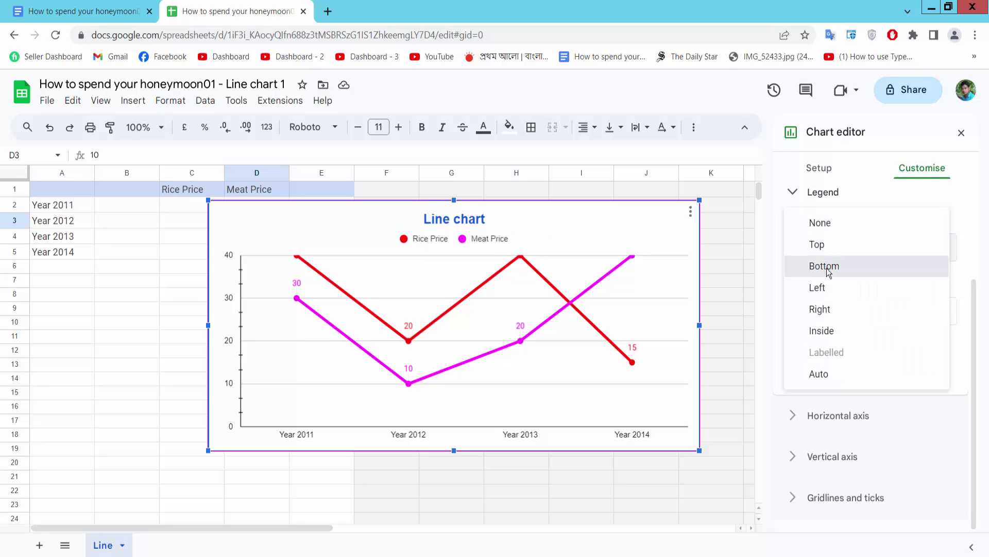
click(824, 266)
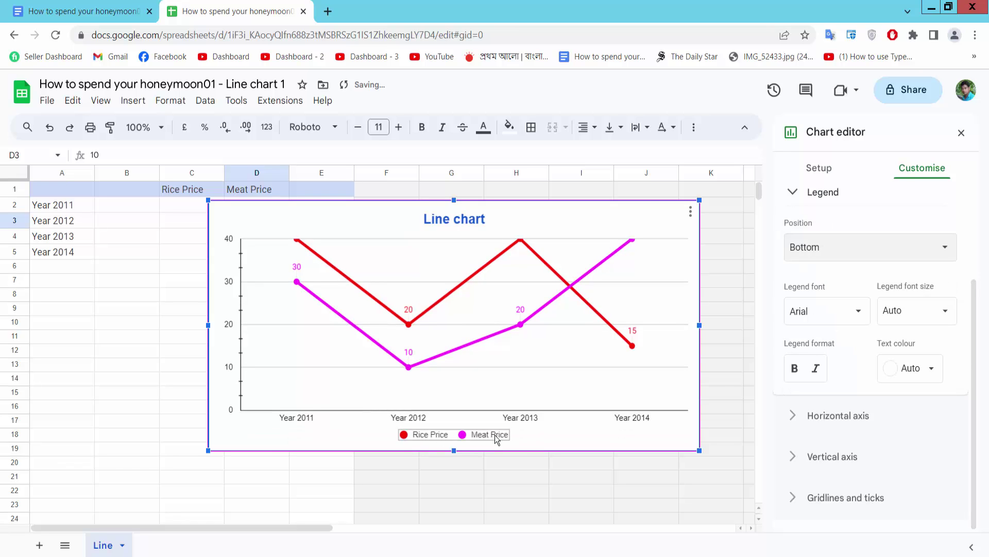
click(853, 253)
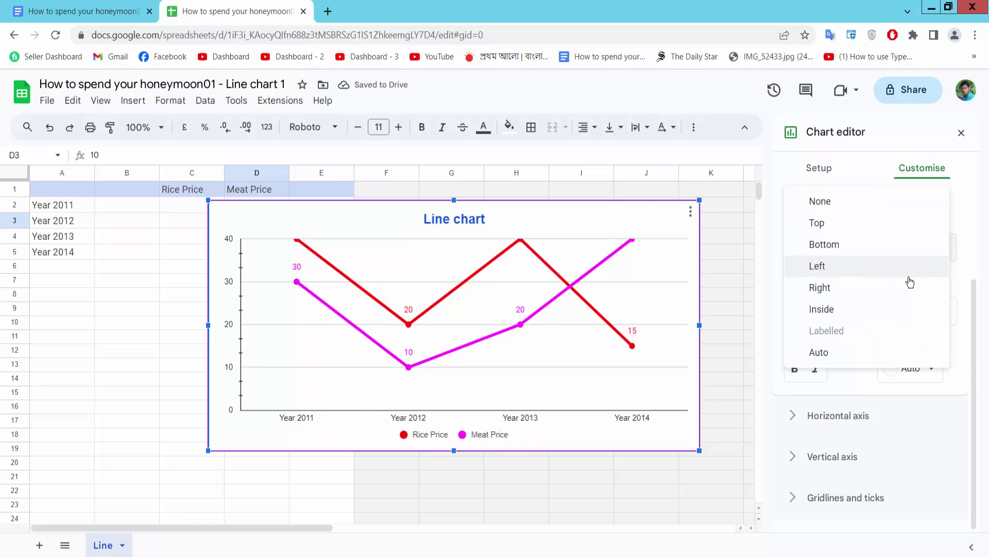
click(828, 226)
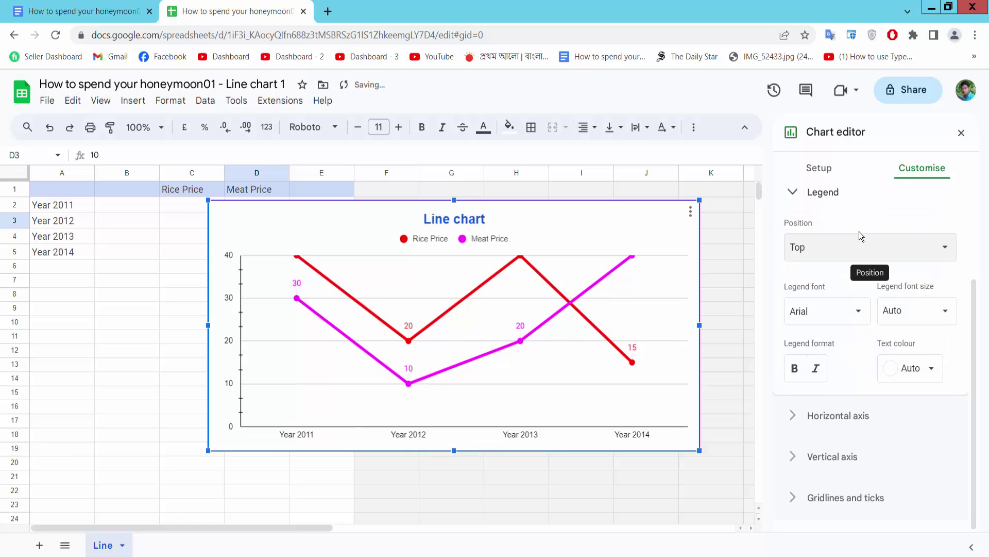
Give the horizontal-axis year labels Bold format and magenta text colour.
click(836, 416)
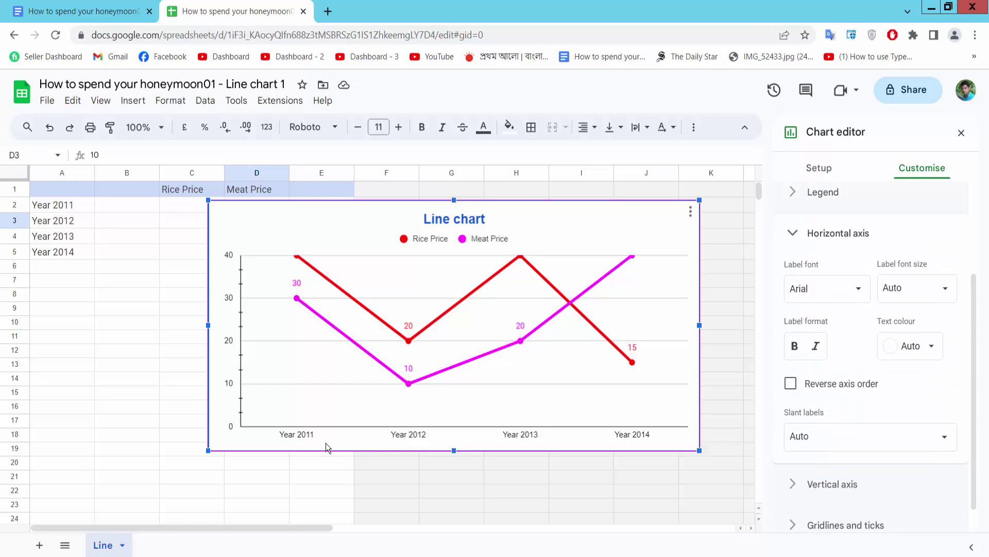
click(795, 347)
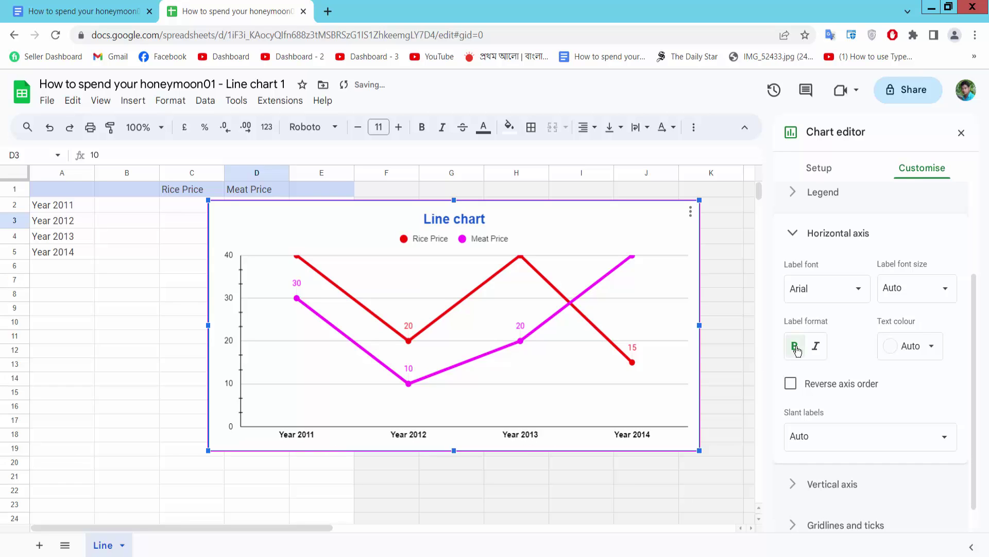
click(926, 346)
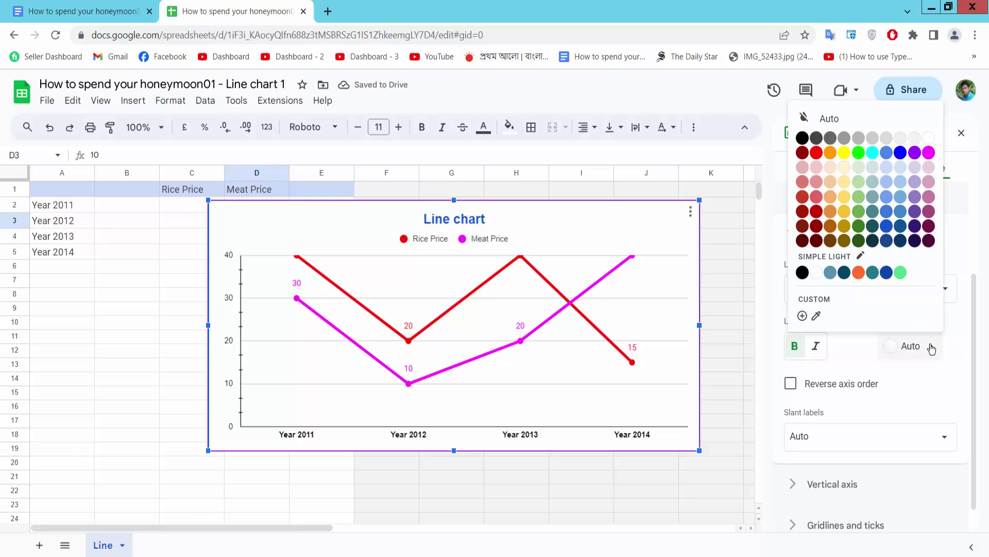
click(900, 272)
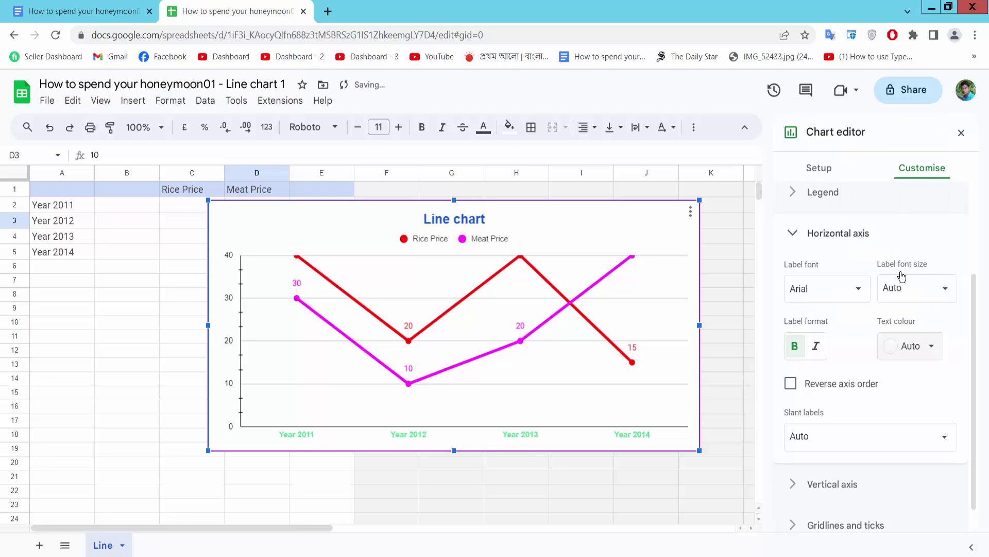
click(907, 347)
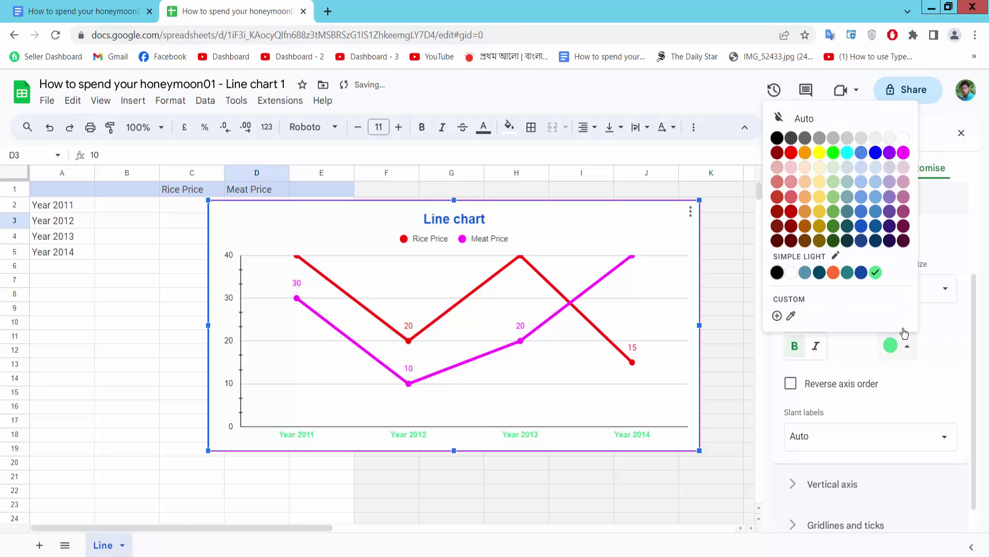
click(903, 153)
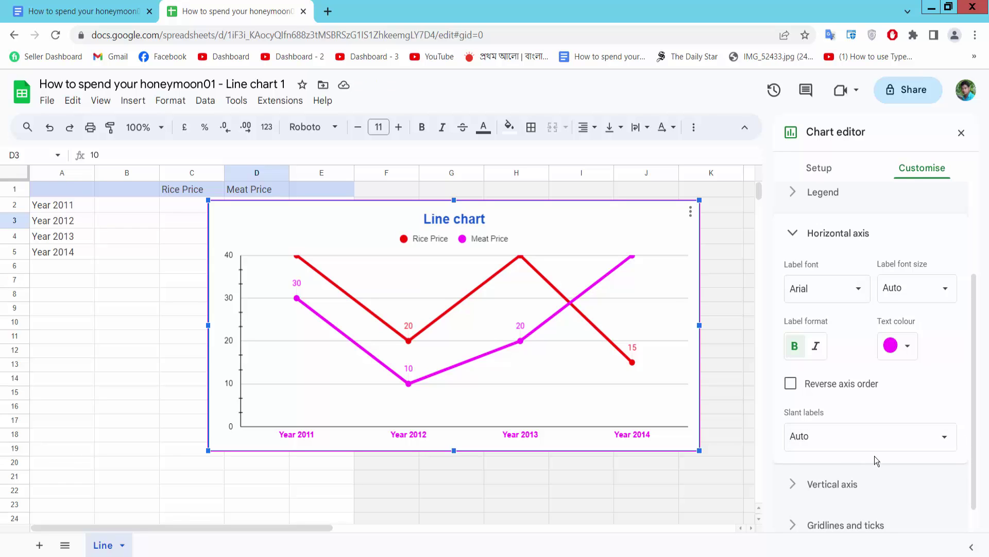
scroll(883, 462, down, 1)
Make the vertical-axis value labels (0–40) bold with black text colour.
click(848, 457)
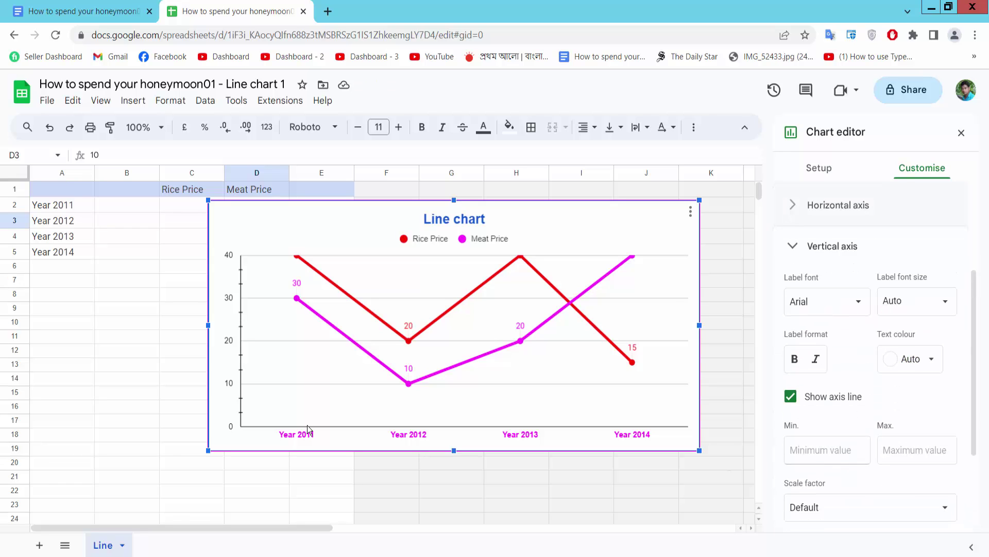
click(796, 362)
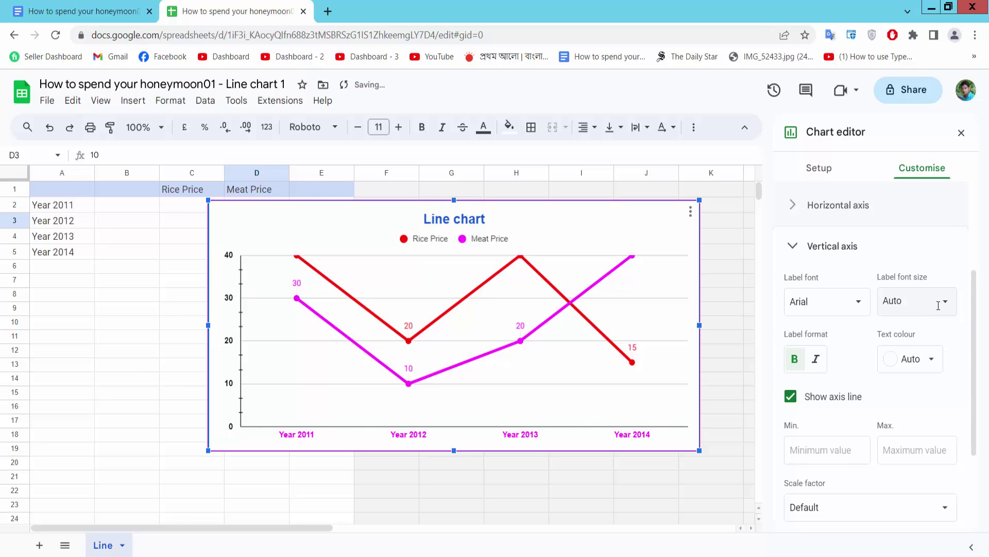
click(933, 359)
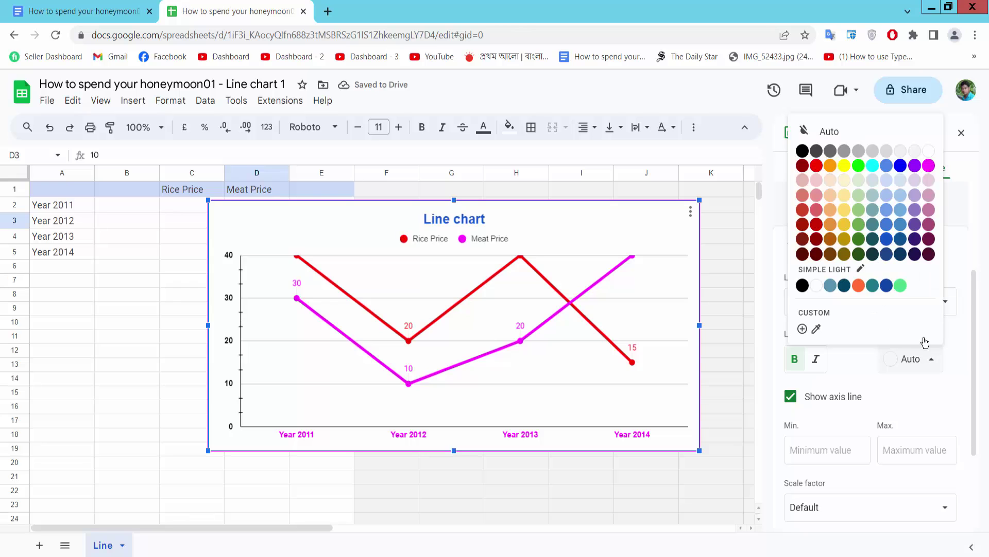
click(809, 135)
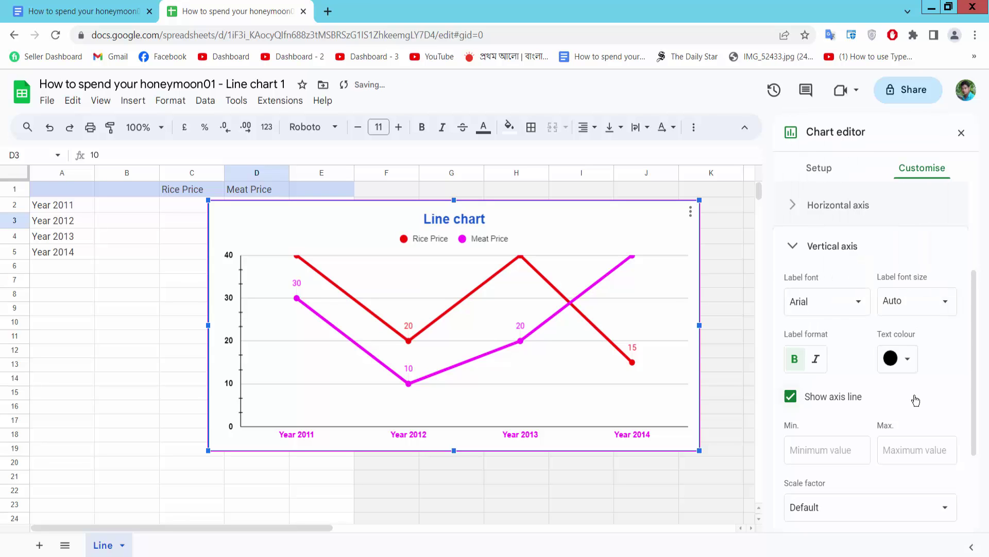
scroll(915, 397, down, 1)
scroll(915, 397, down, 1)
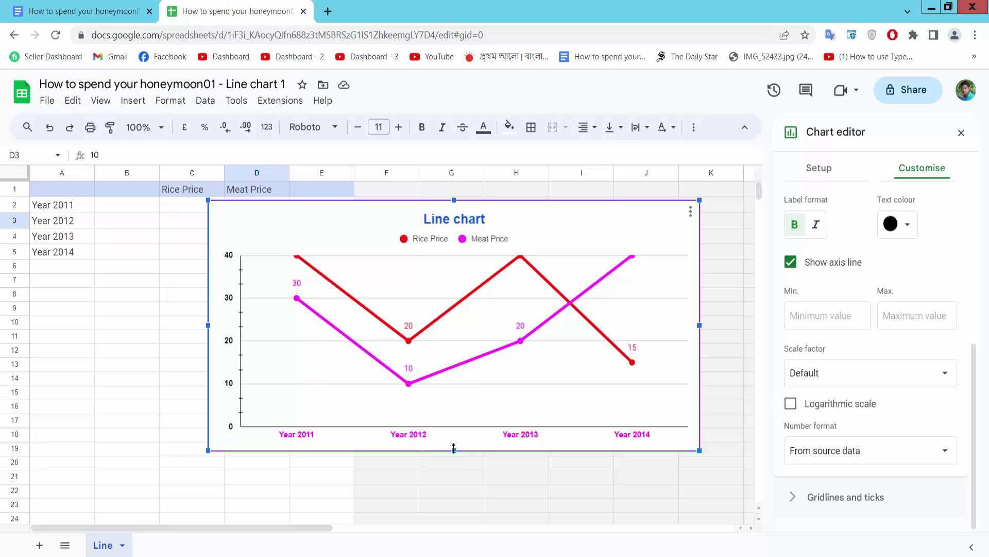
drag(453, 448, 453, 495)
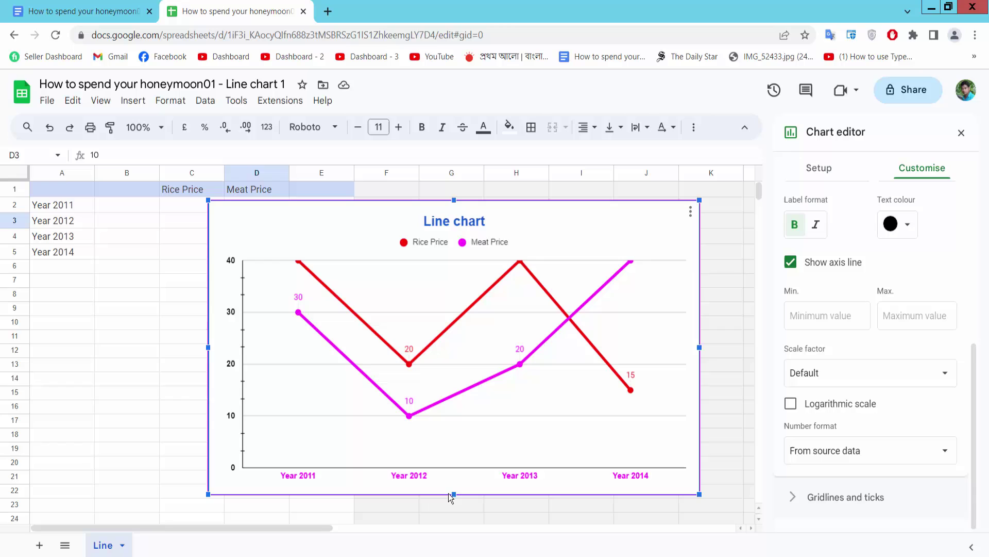
click(819, 173)
scroll(840, 320, up, 2)
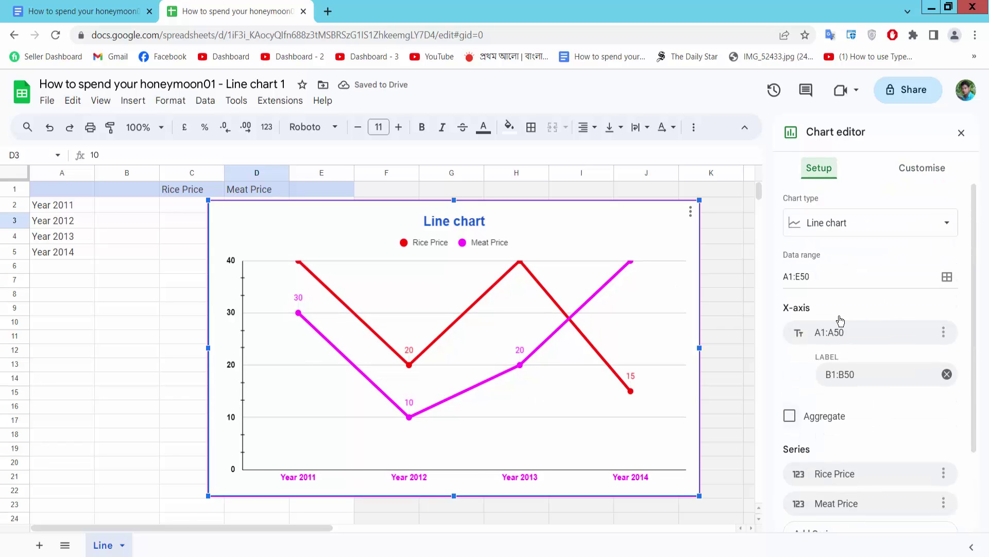
click(945, 226)
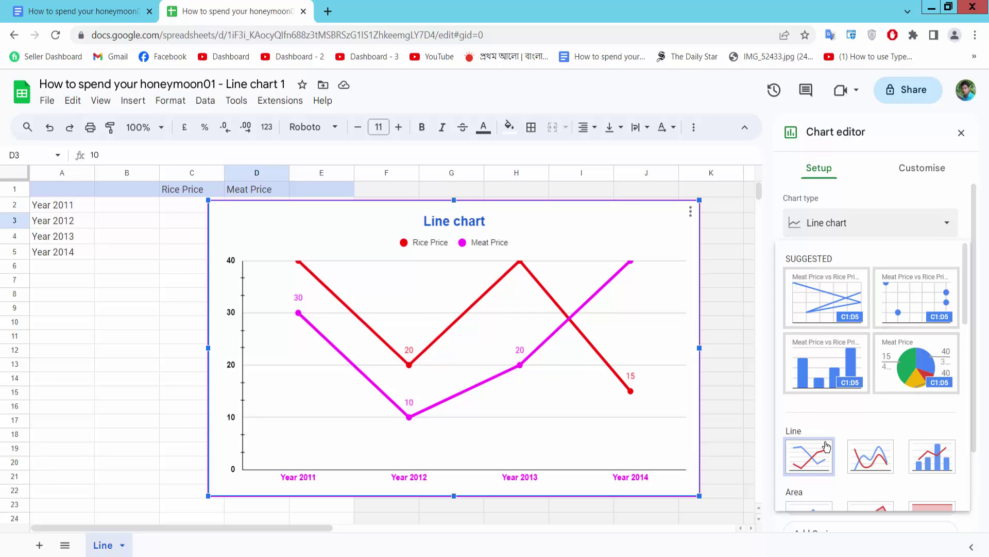
click(863, 463)
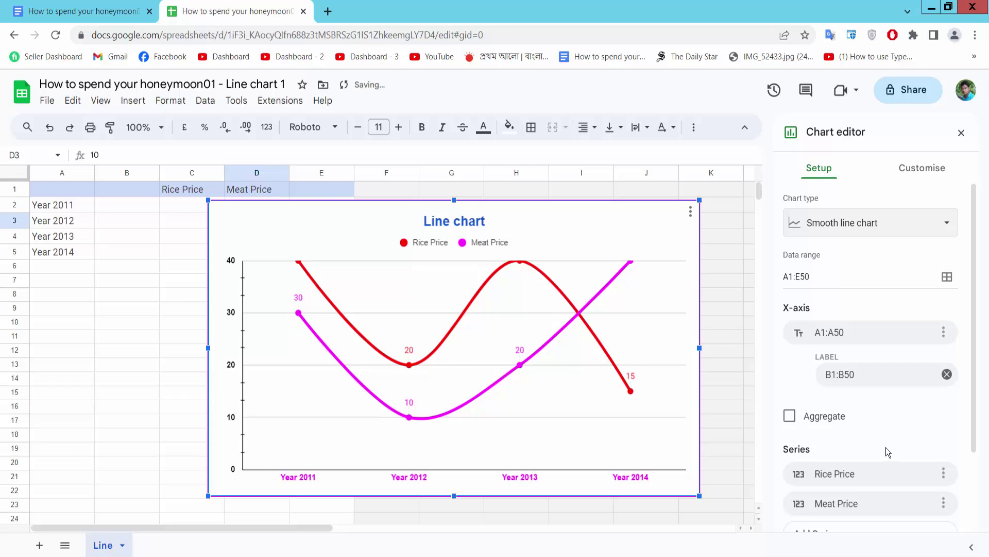
key(ctrl+z)
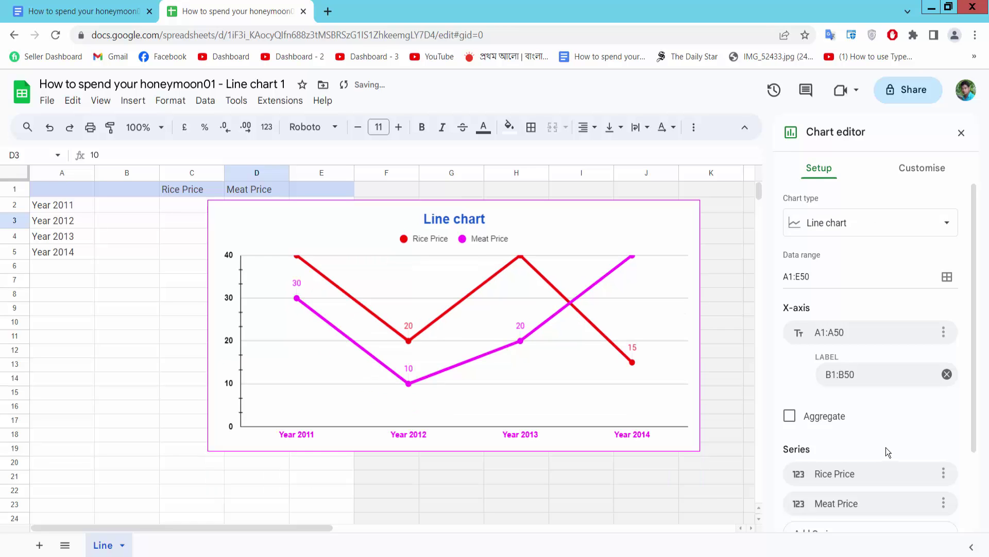
Update the linked chart in Docs to show only red Rice Price and magenta Meat Price lines, then drag it taller.
click(71, 14)
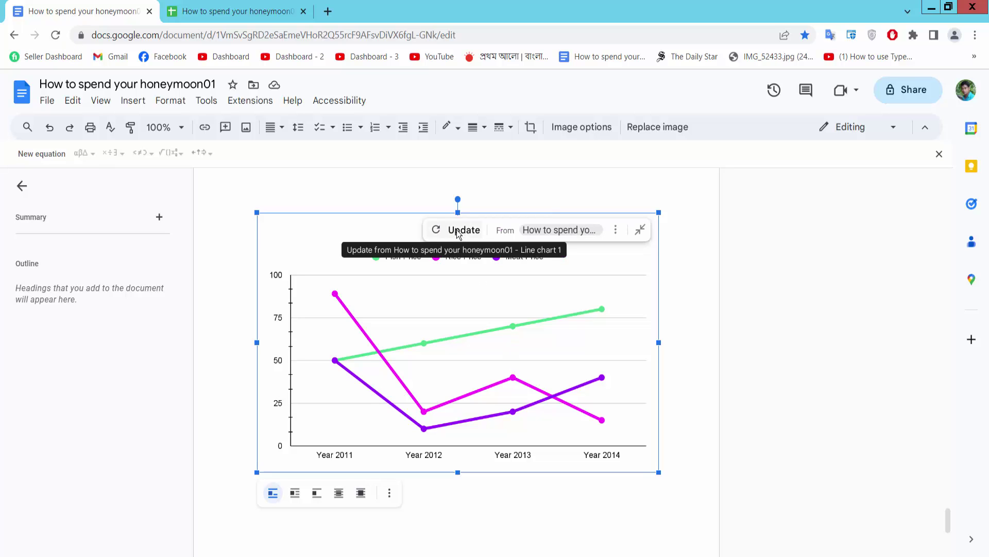
click(458, 230)
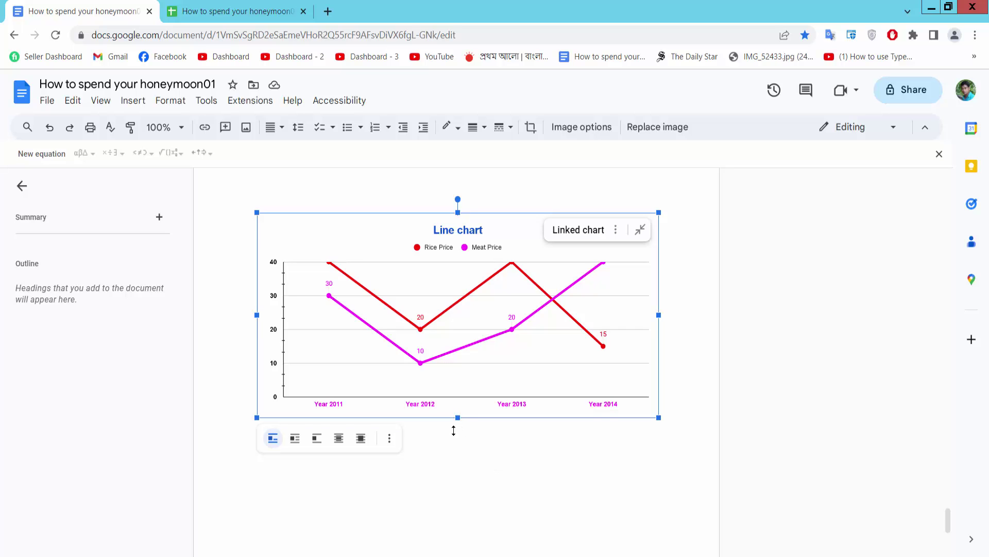
drag(453, 434, 454, 438)
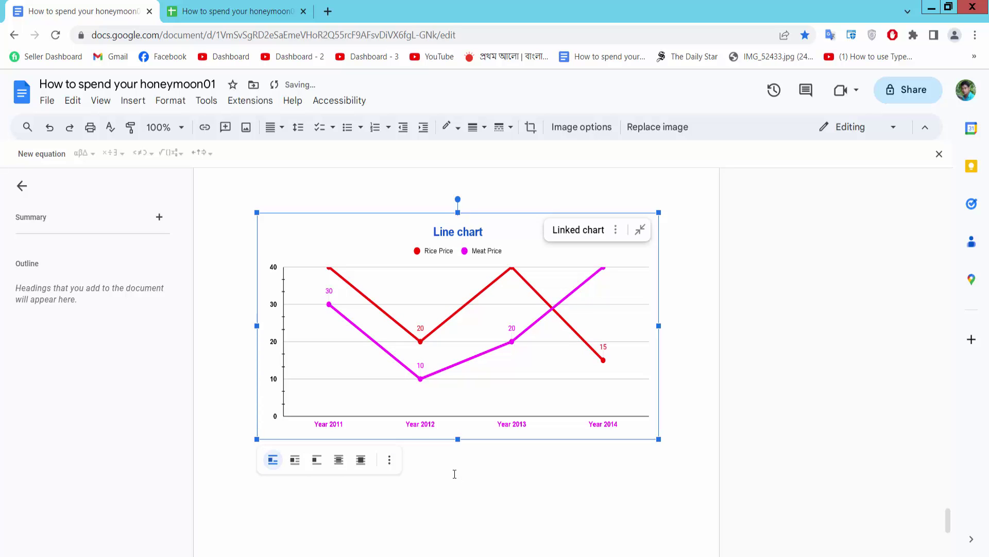